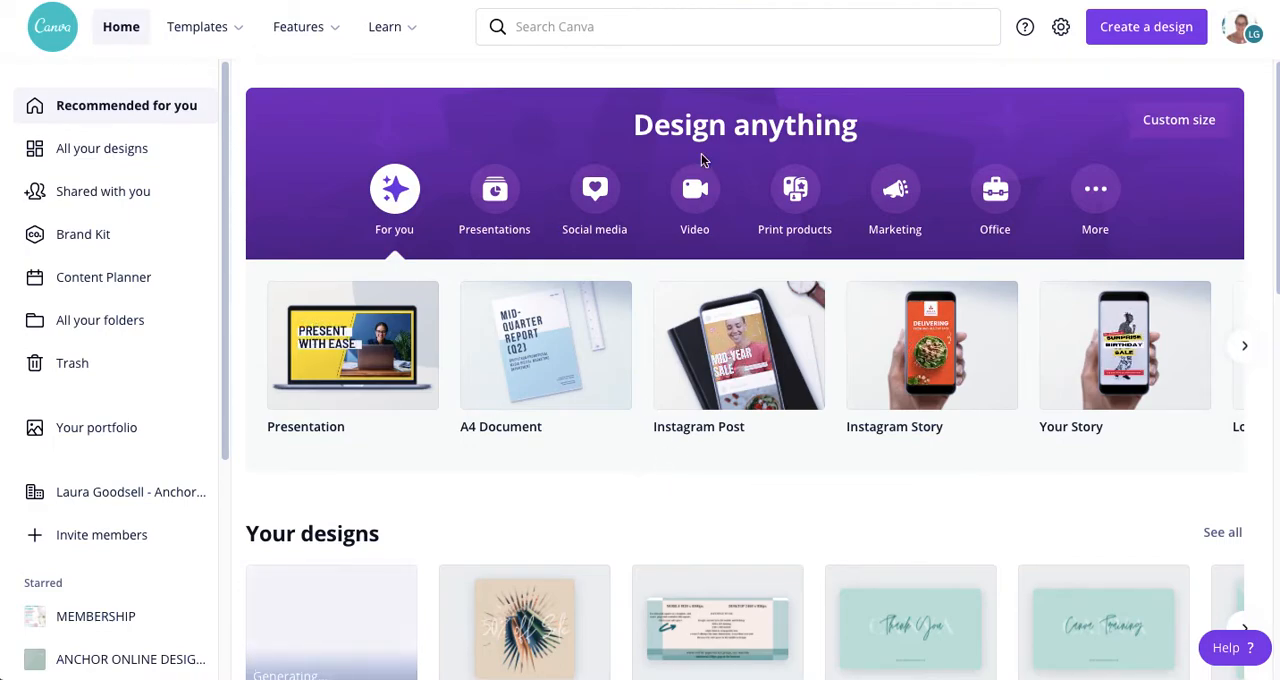
Step: Search the templates for "album cover"
left_click(557, 27)
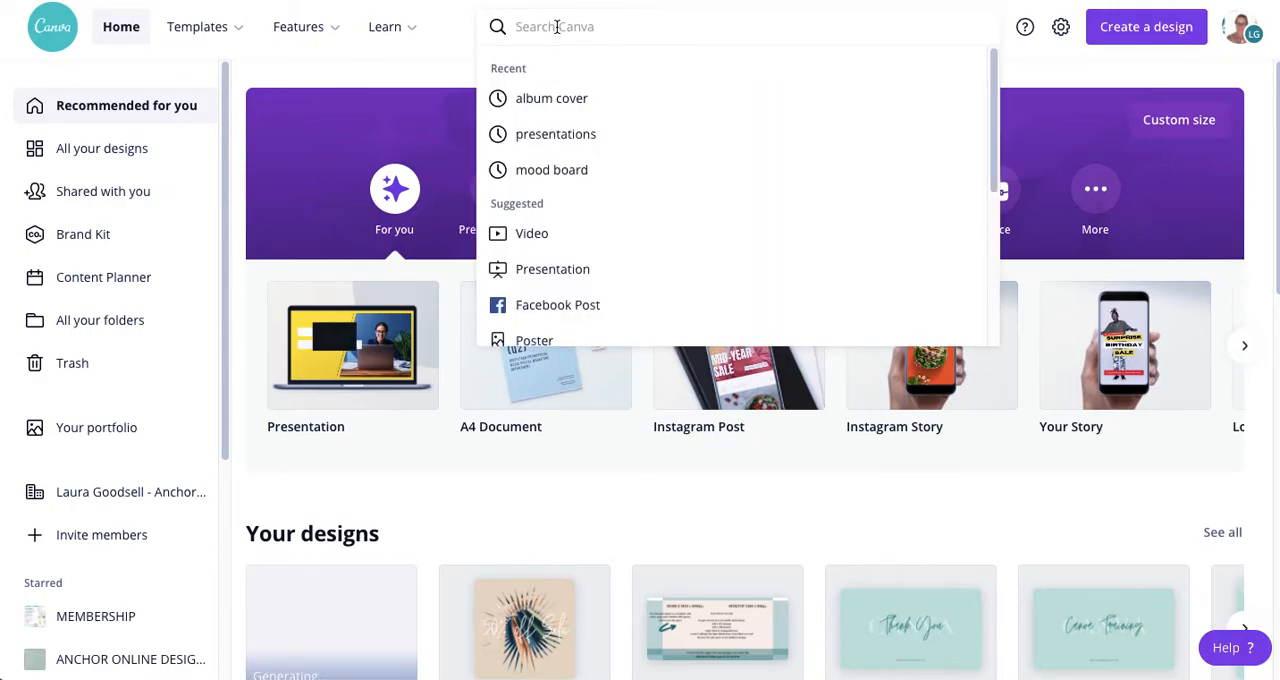
type("album cover")
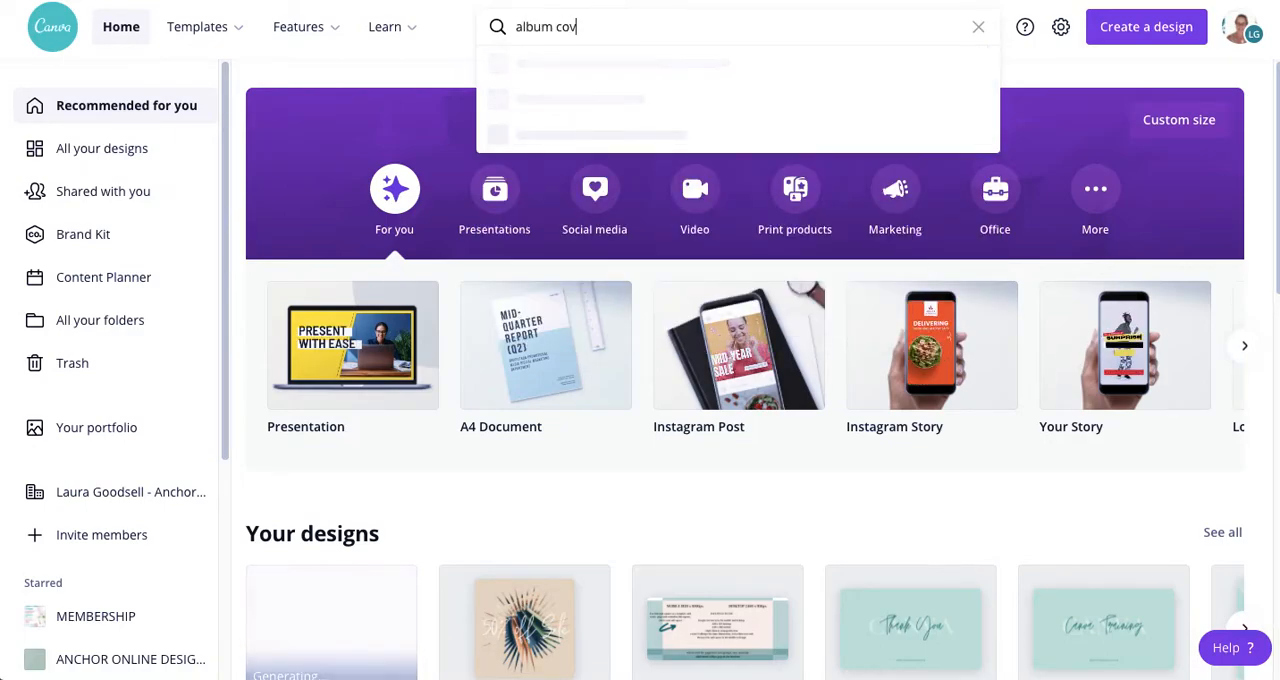
key("Return")
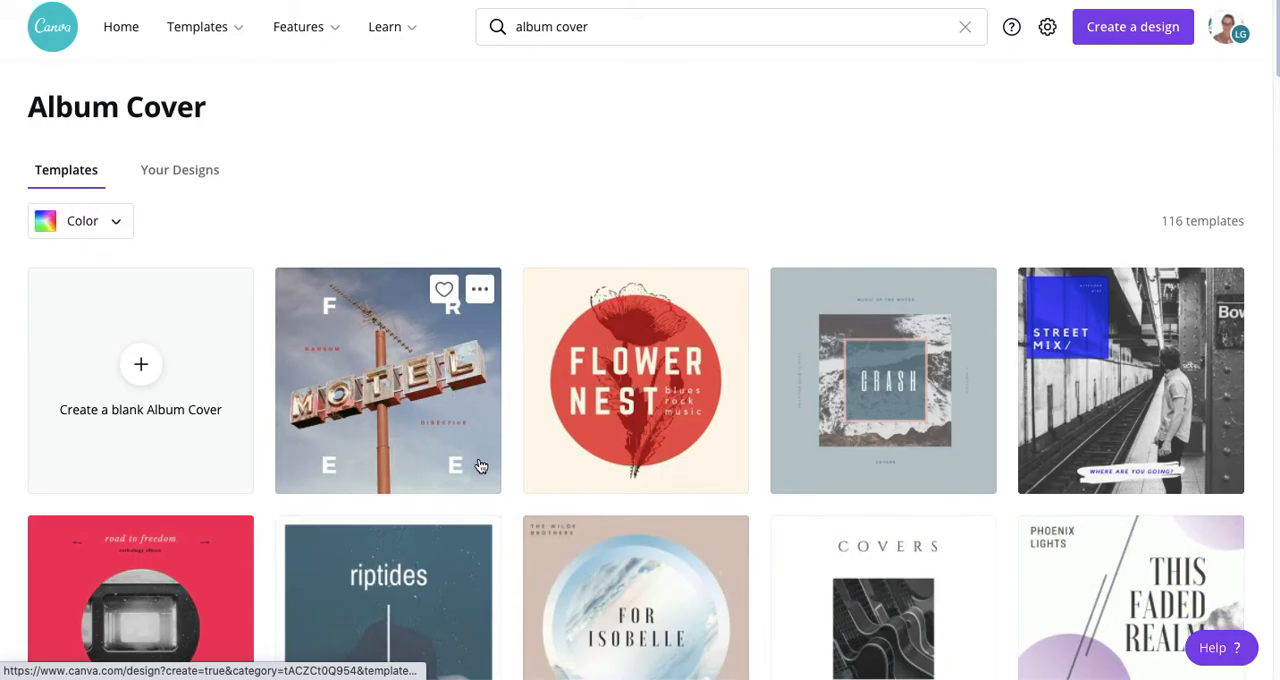
Step: Browse the album cover templates and create a blank Album Cover design
scroll(478, 464, "down", 5)
scroll(478, 464, "down", 3)
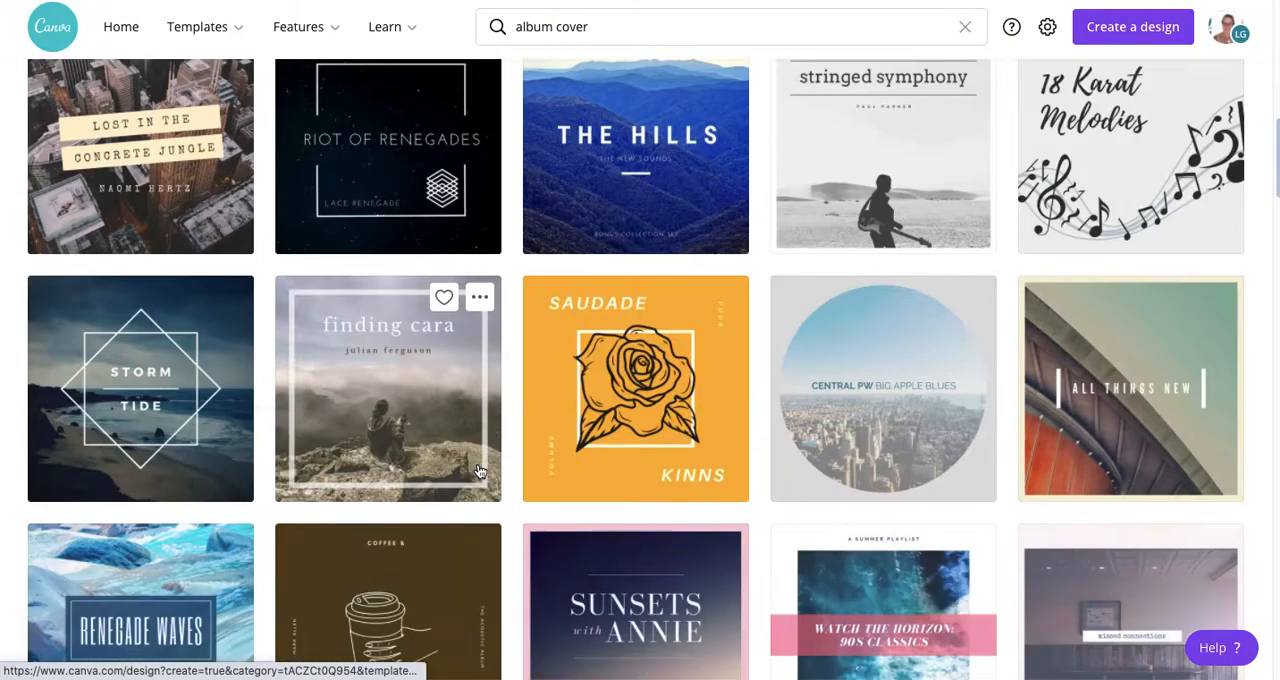
scroll(478, 470, "down", 5)
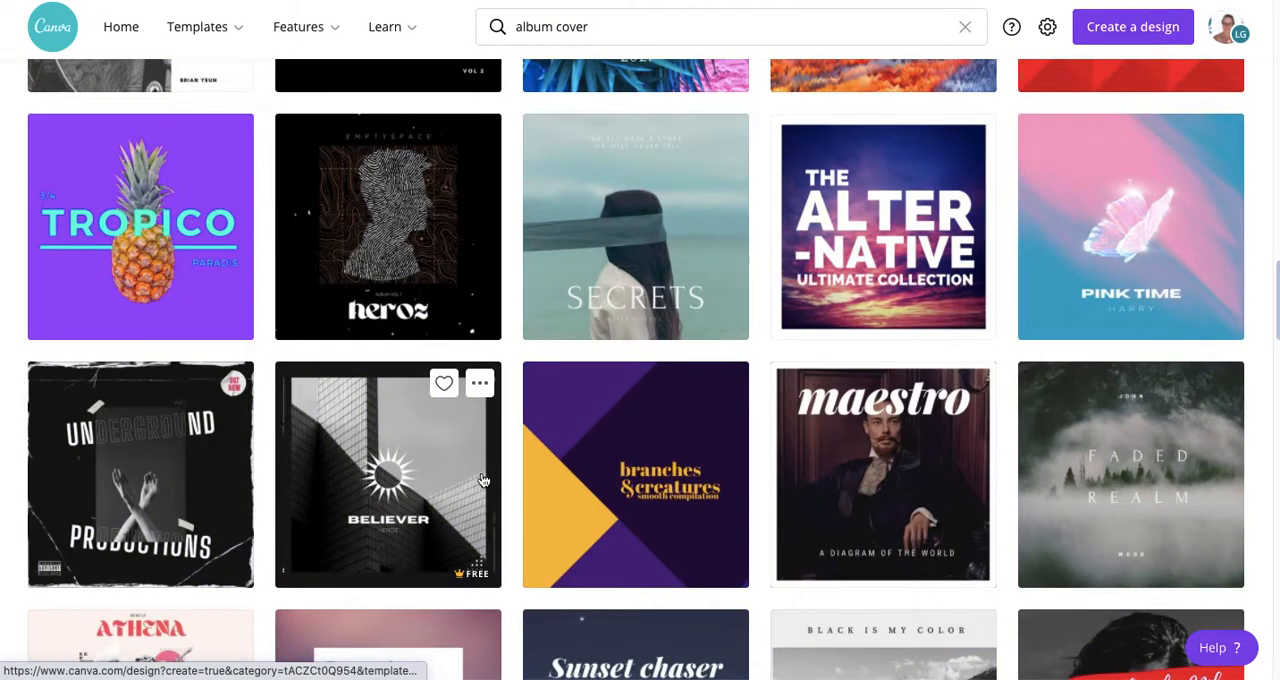
scroll(486, 483, "down", 12)
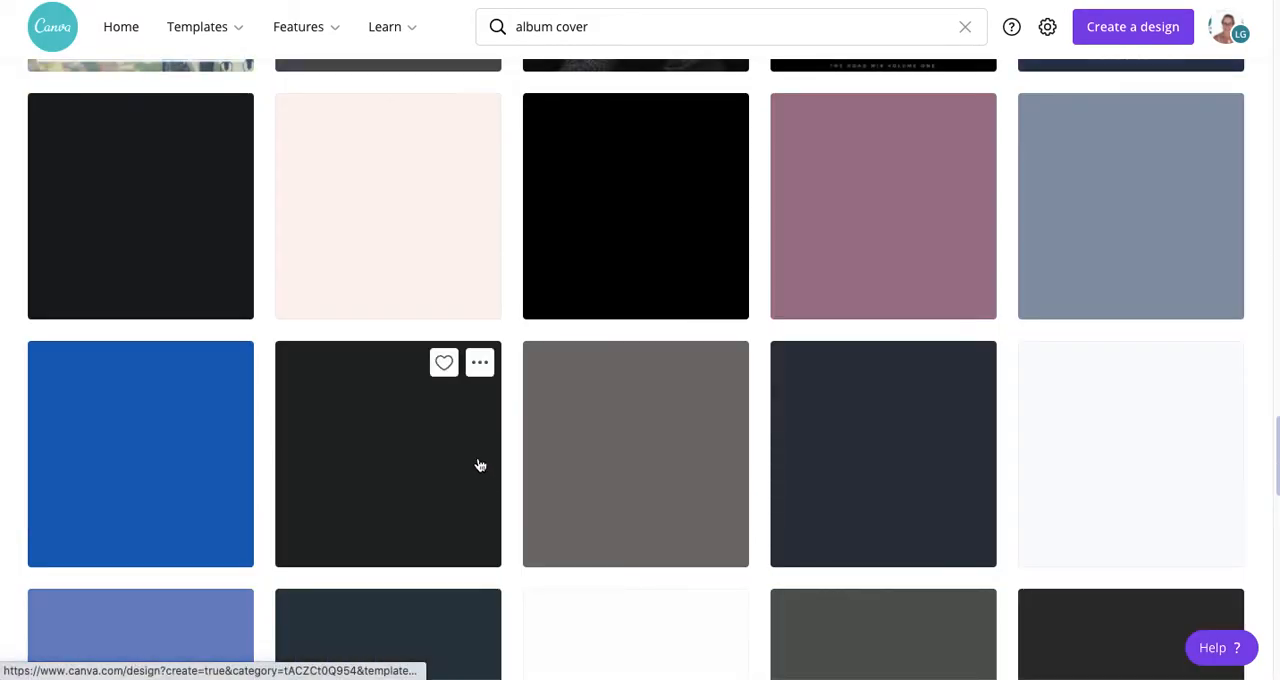
scroll(455, 386, "up", 12)
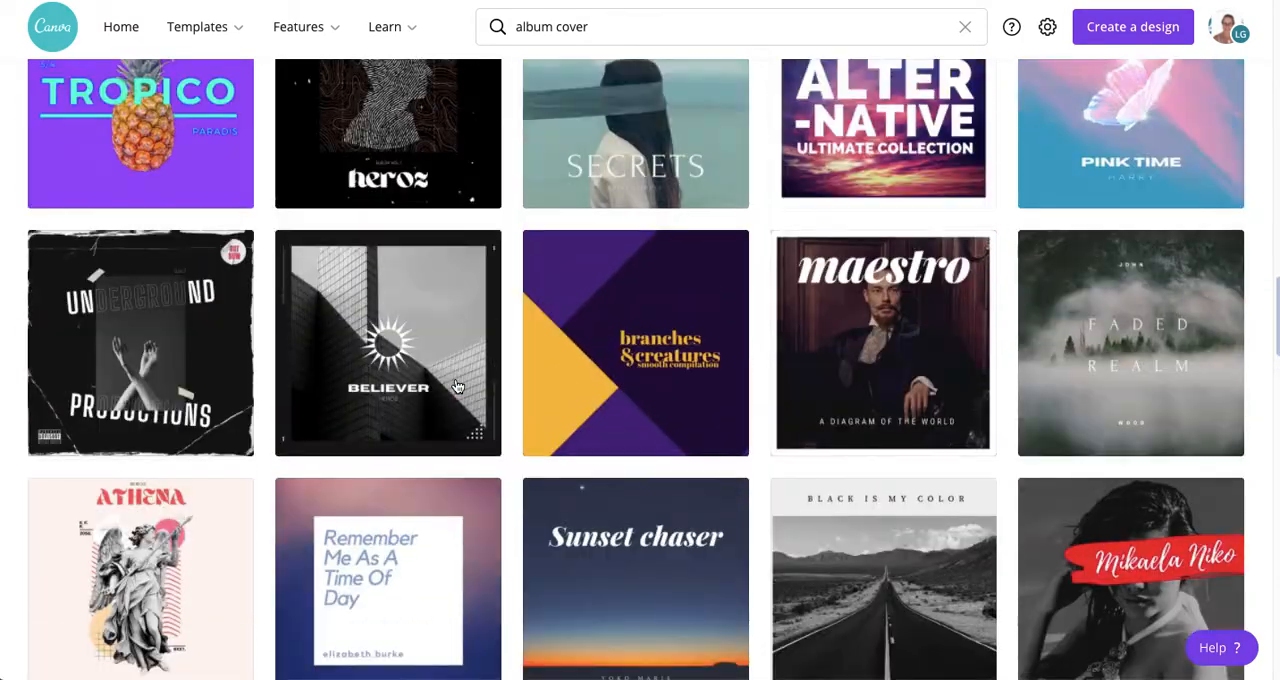
scroll(455, 386, "up", 10)
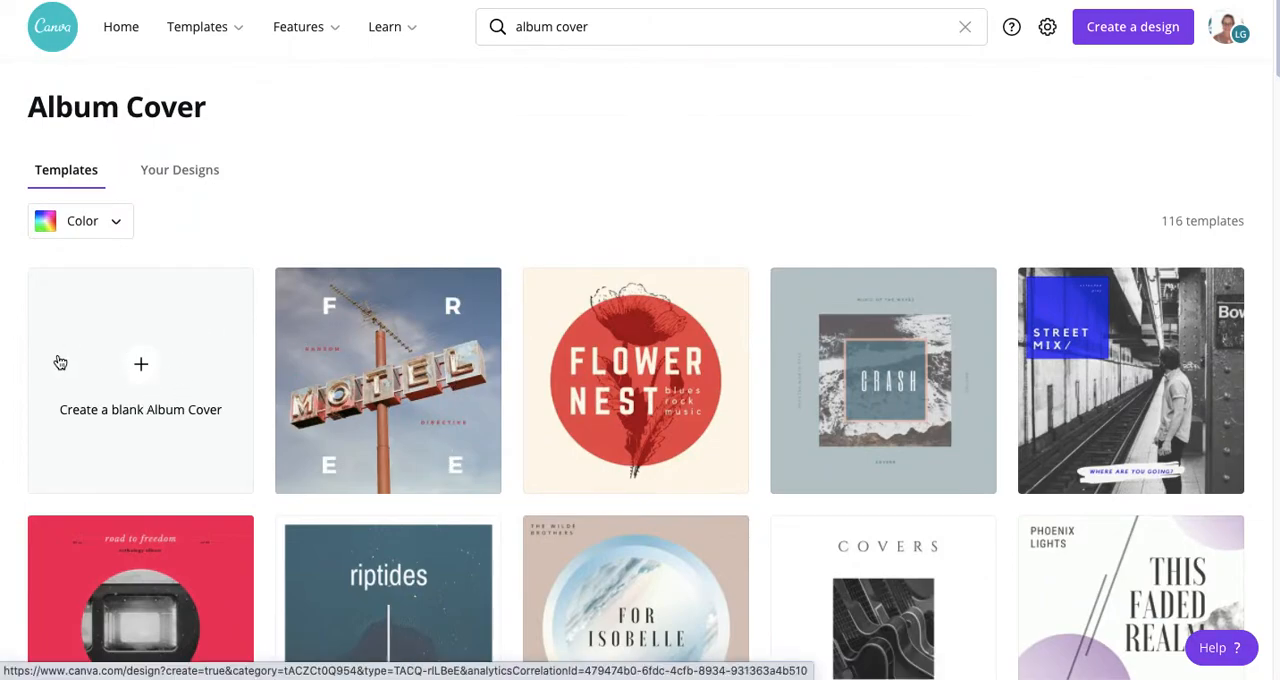
left_click(140, 368)
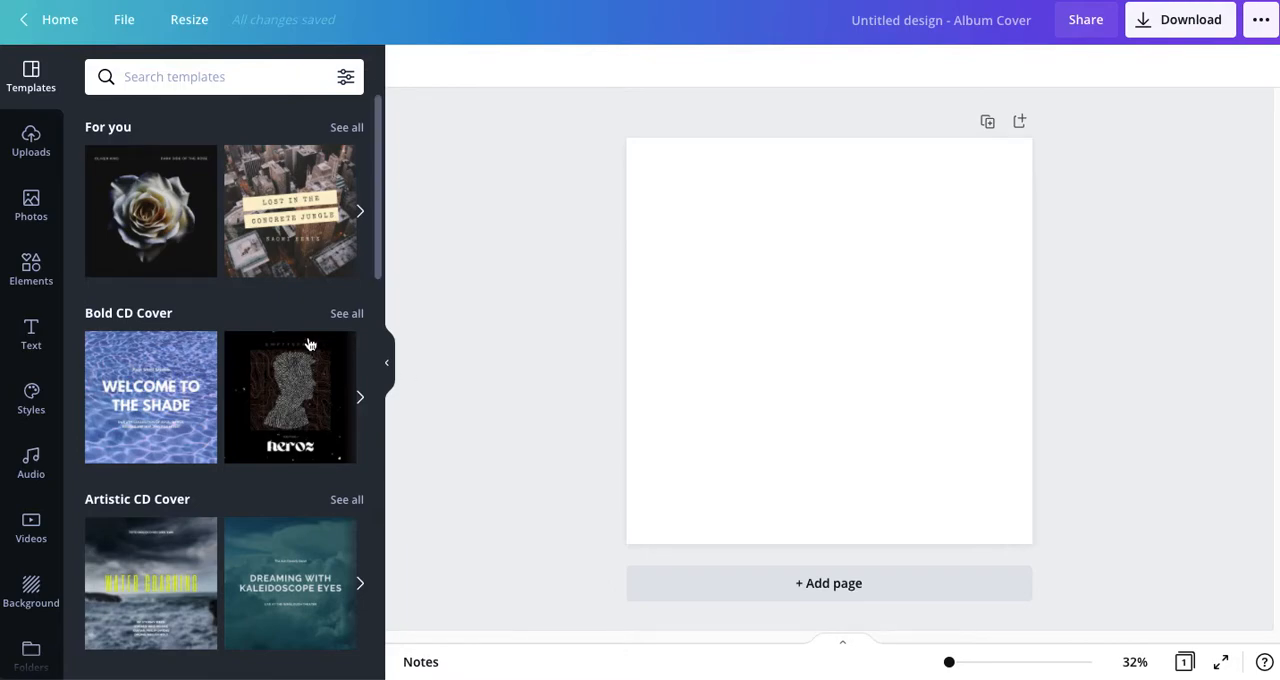
Step: Add the recently used yellow neon SHINE SHINE SHINE text combination to the blank page
left_click(30, 338)
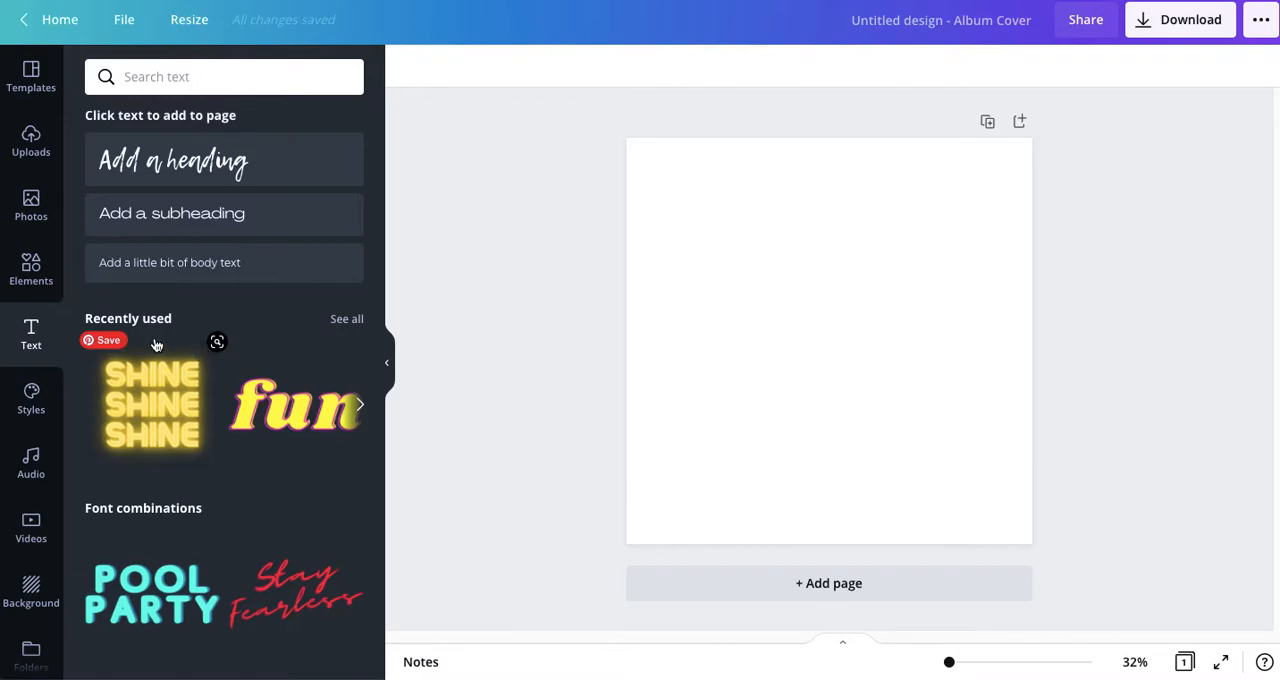
left_click(147, 413)
left_click(874, 282)
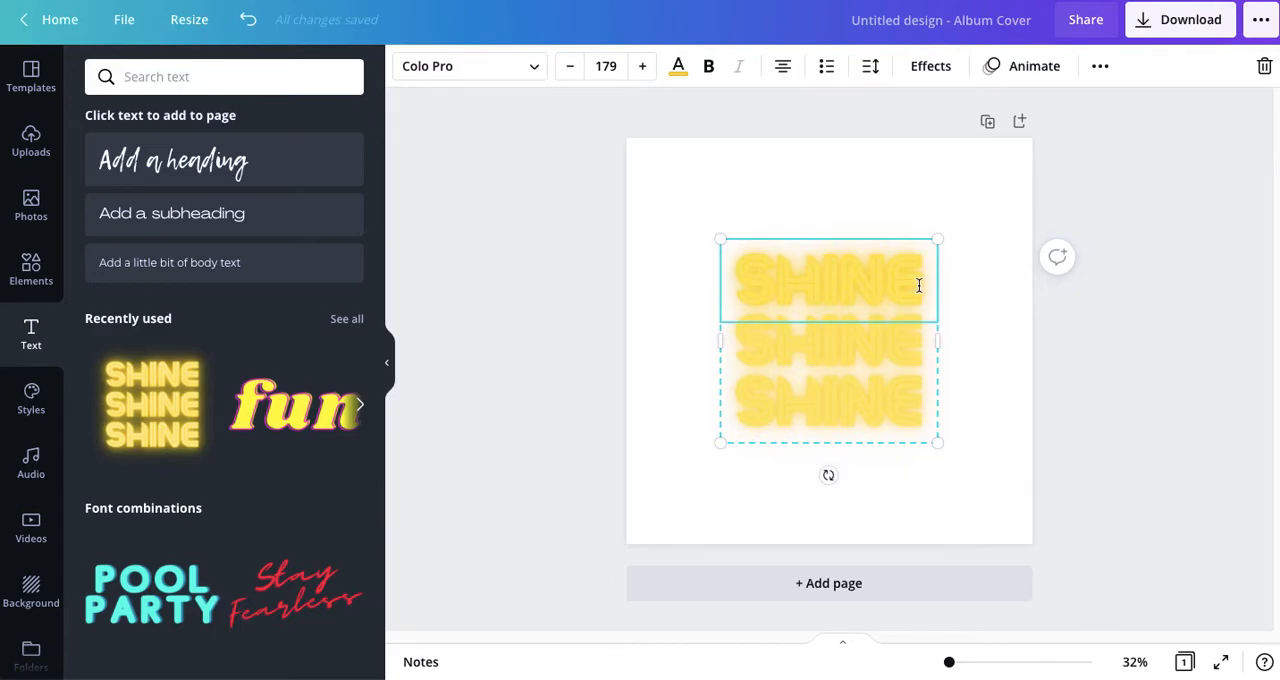
Step: Replace the three SHINE lines with "80'S", "ROCK" and "ANTHEMS", from the upper line to the lower one
scroll(221, 441, "down", 7)
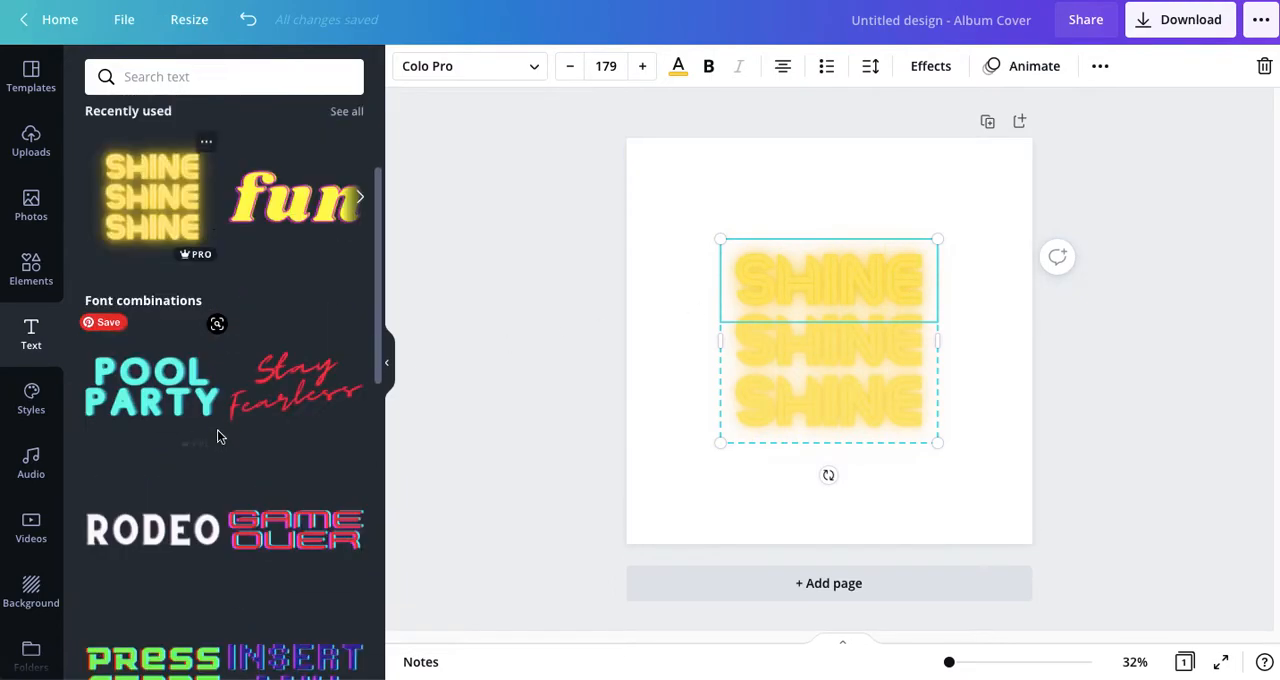
scroll(231, 468, "down", 10)
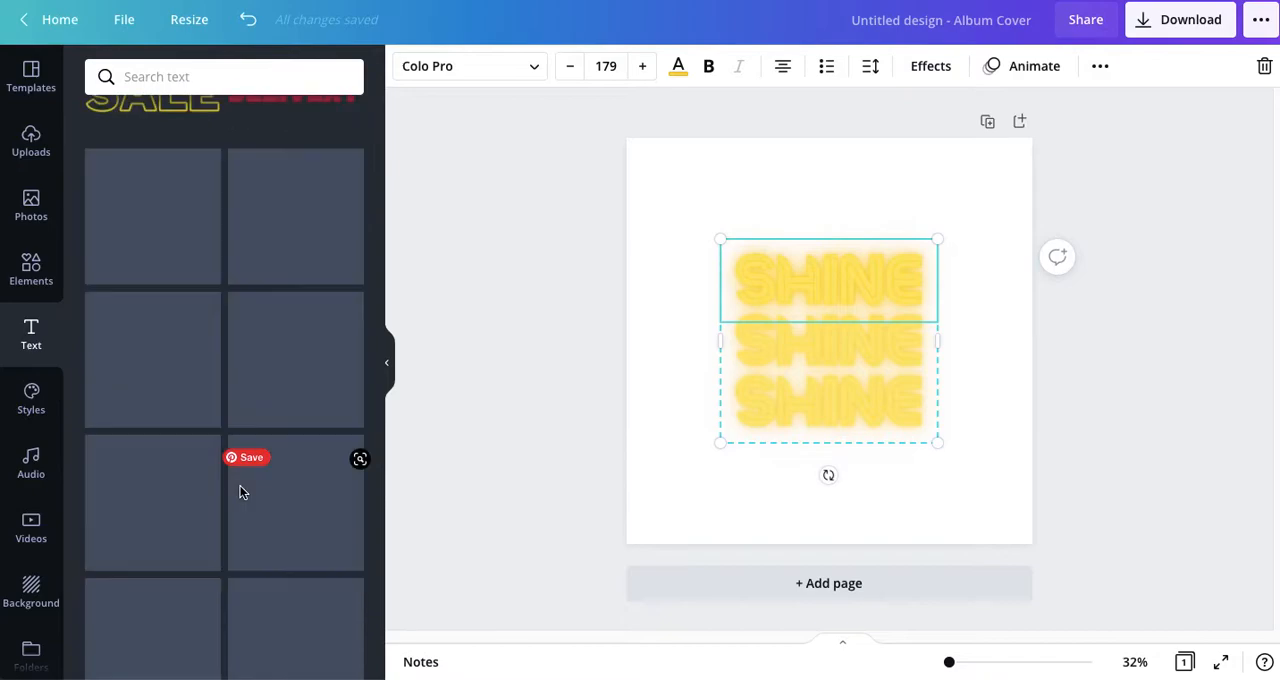
scroll(238, 486, "down", 5)
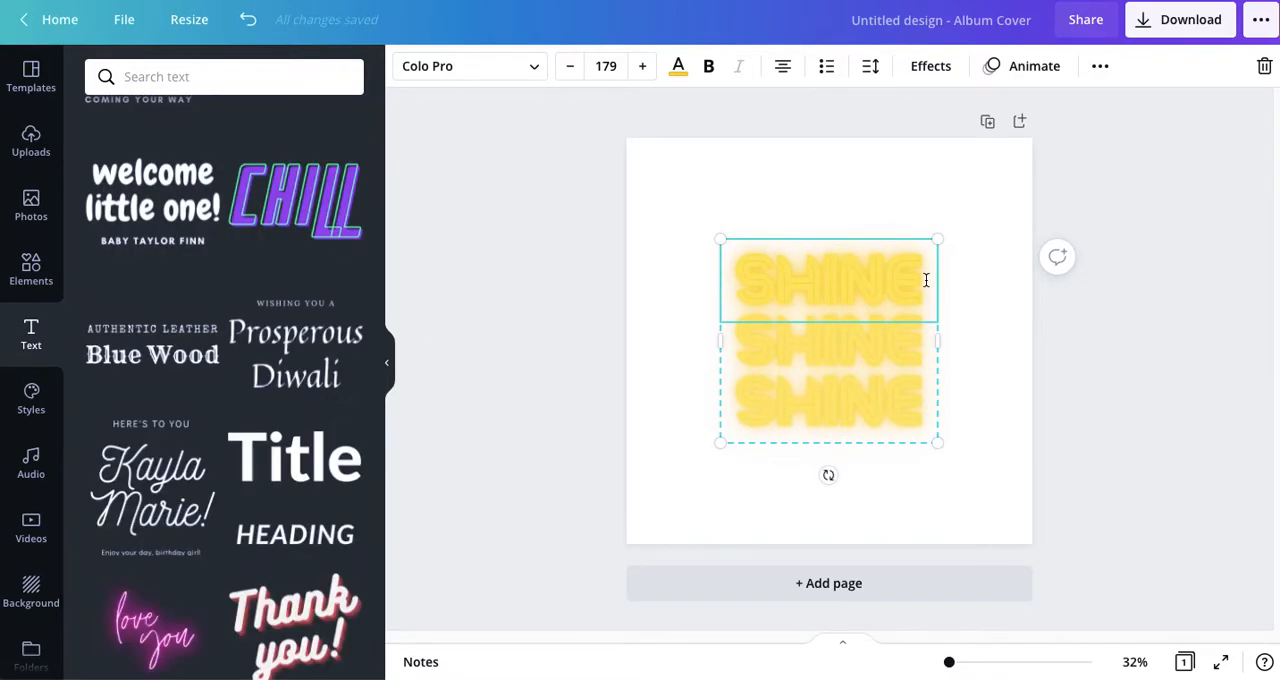
left_click_drag(925, 280, 716, 285)
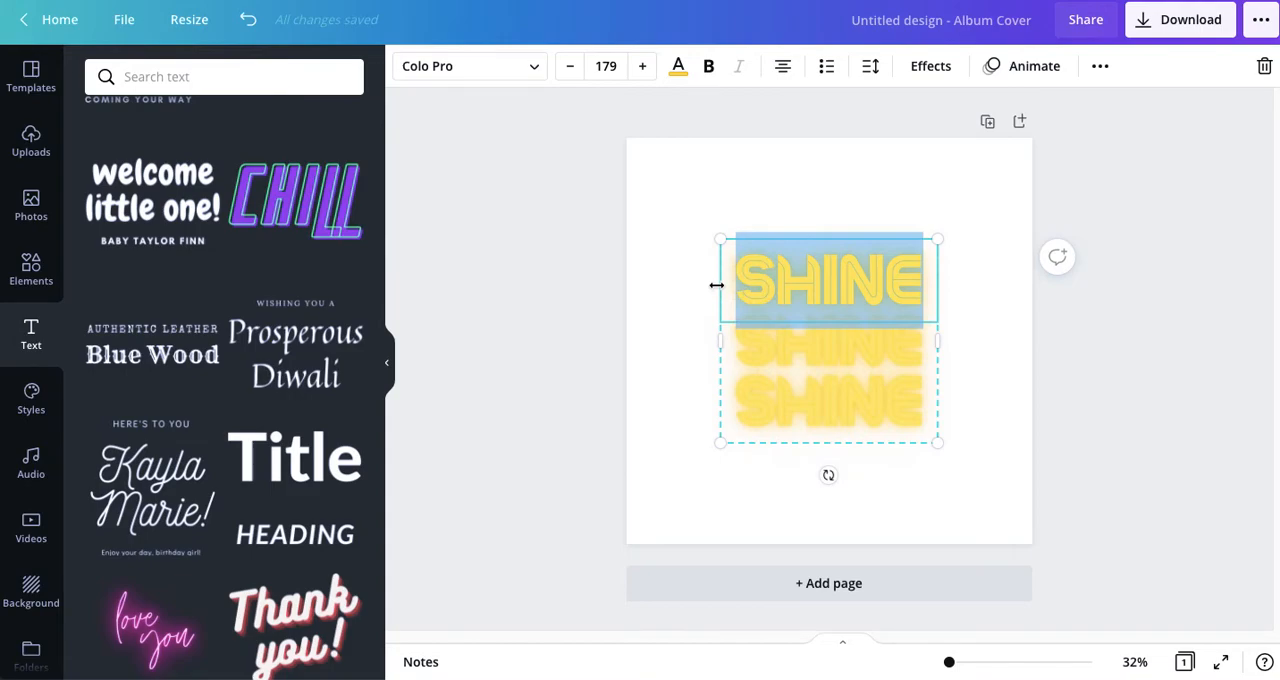
type("80'S")
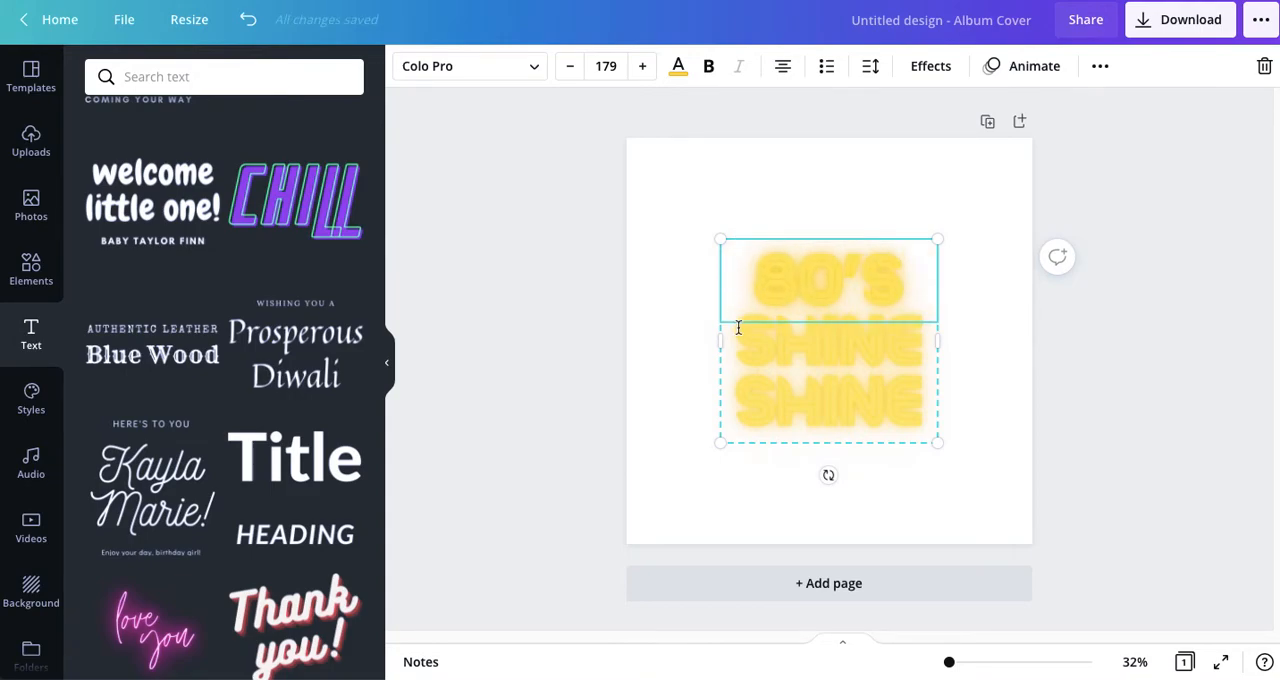
left_click_drag(737, 348, 919, 347)
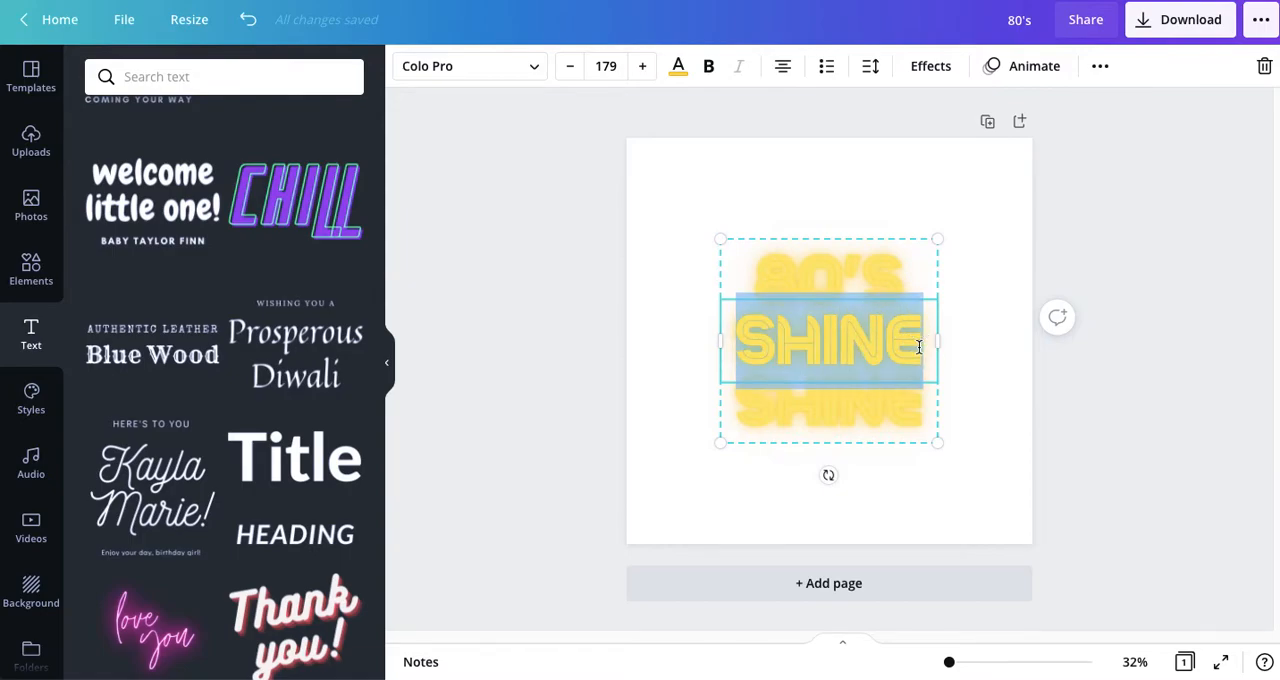
type("ROCK")
left_click(726, 424)
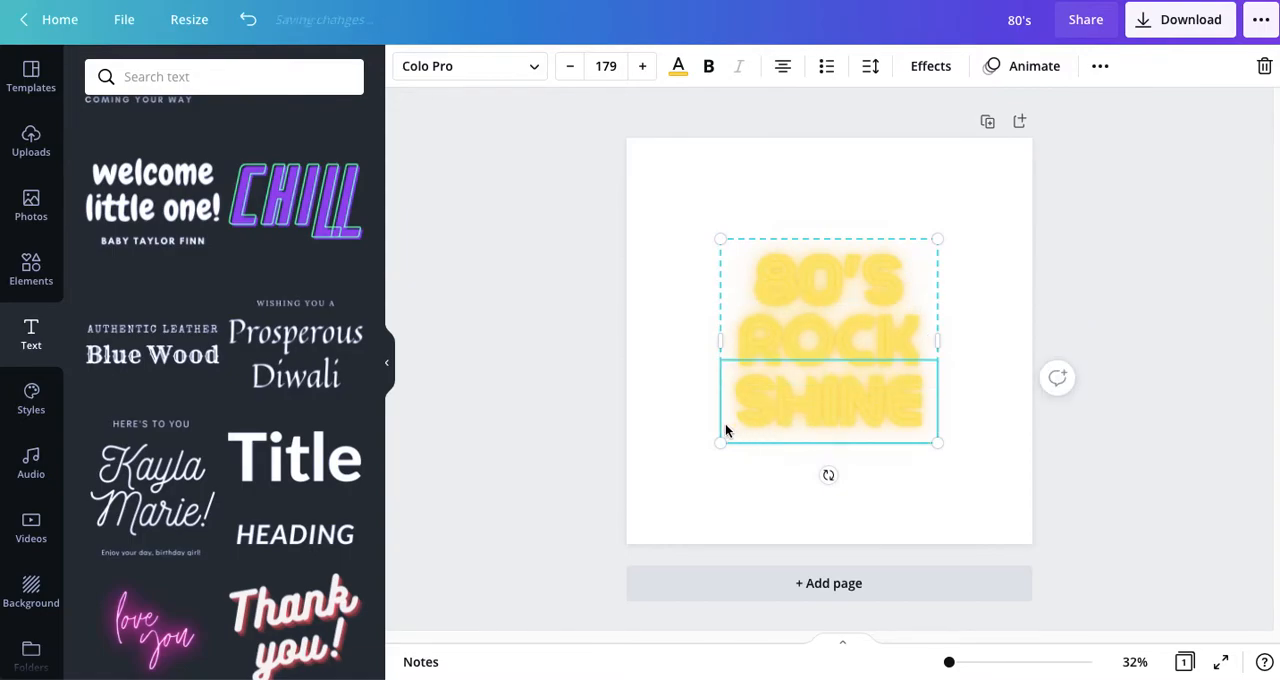
double_click(810, 415)
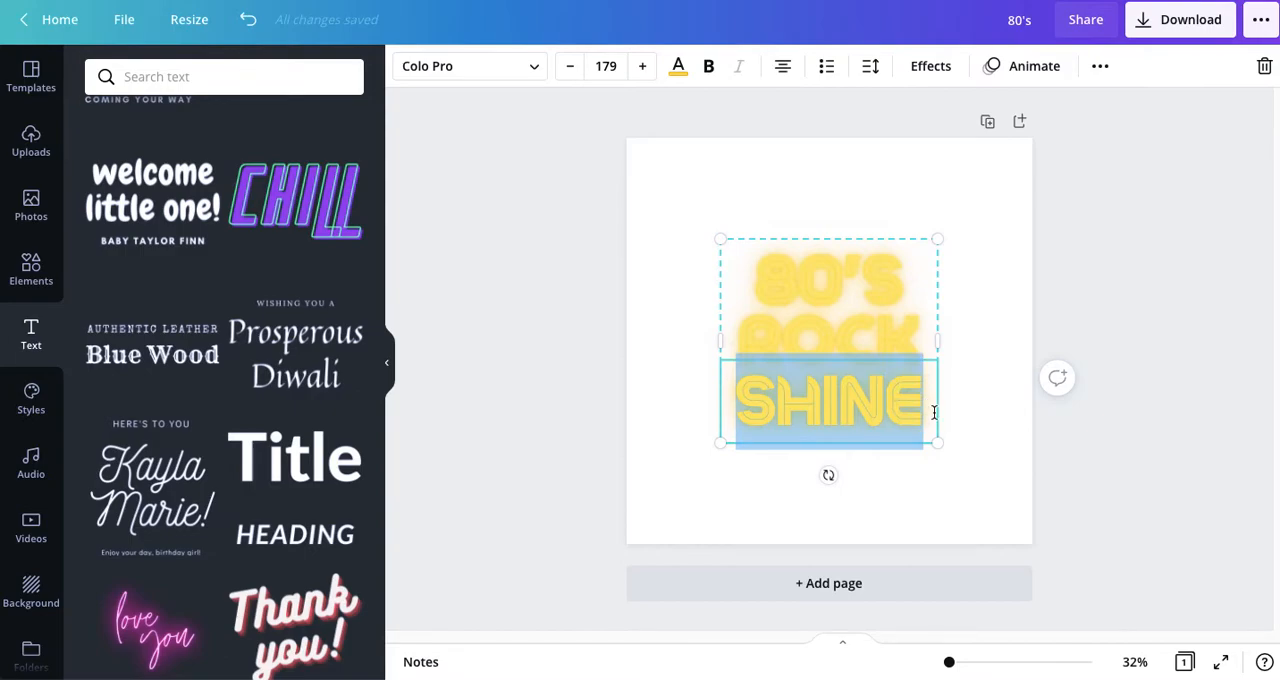
type("ANTHE")
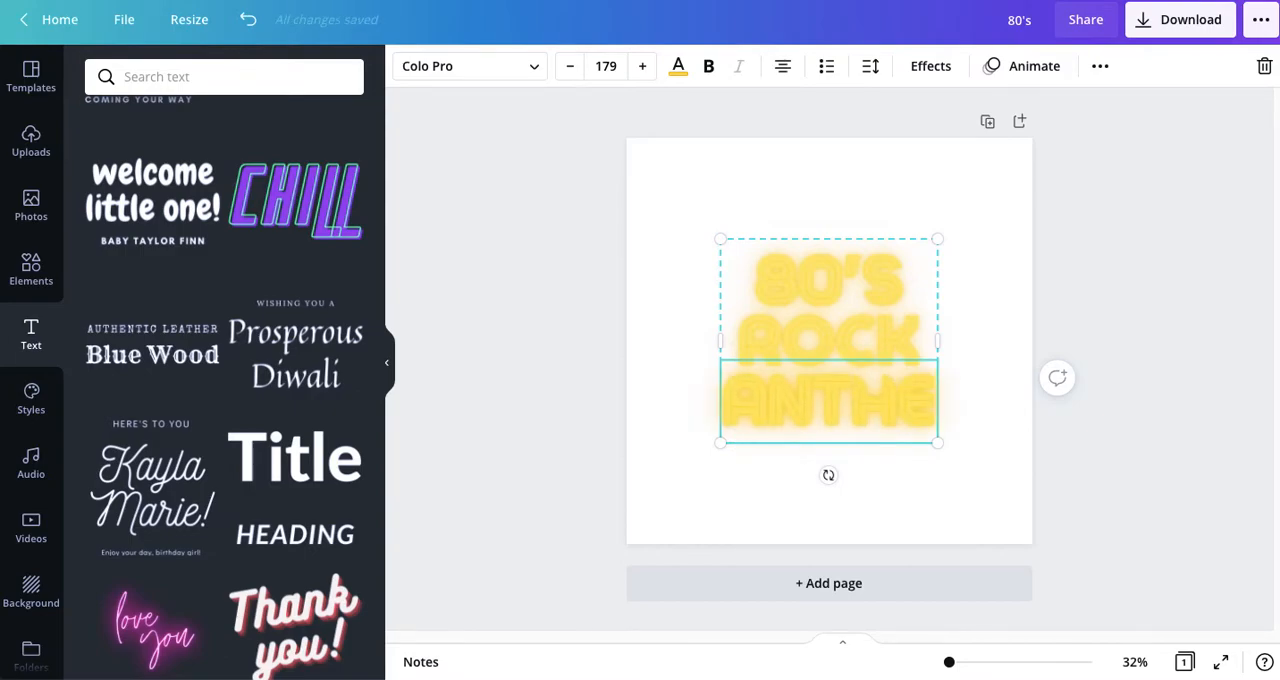
type("MS")
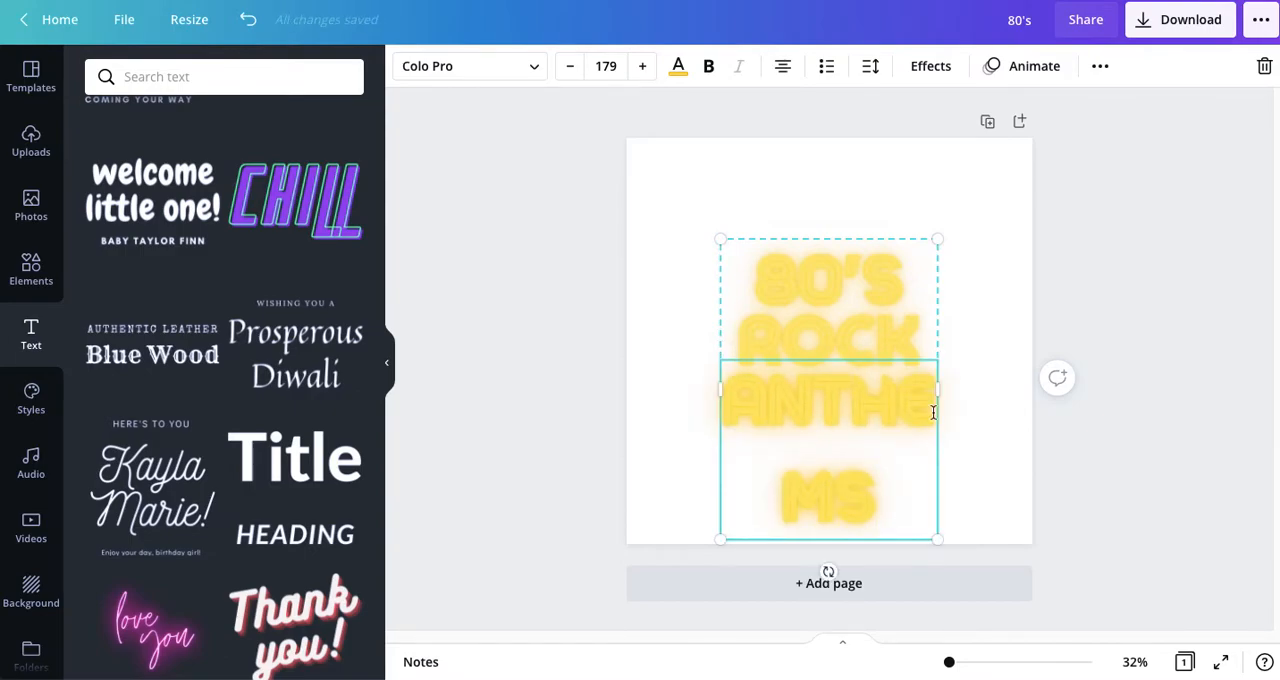
Step: Widen the text group on both sides so that ANTHEMS fits on a single line
left_click_drag(959, 391, 1020, 386)
left_click_drag(718, 391, 675, 394)
left_click(540, 357)
Step: Ungroup the 80'S ROCK ANTHEMS text into three separate lines
left_click_drag(820, 352, 801, 347)
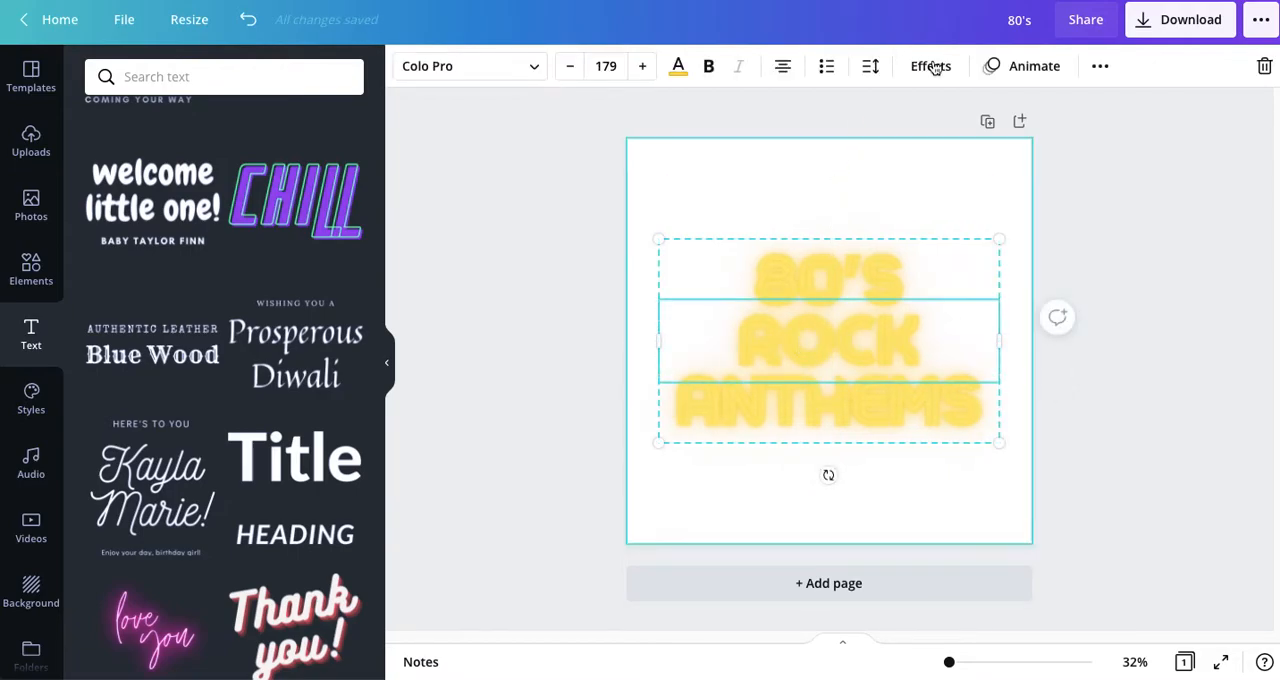
left_click(1101, 67)
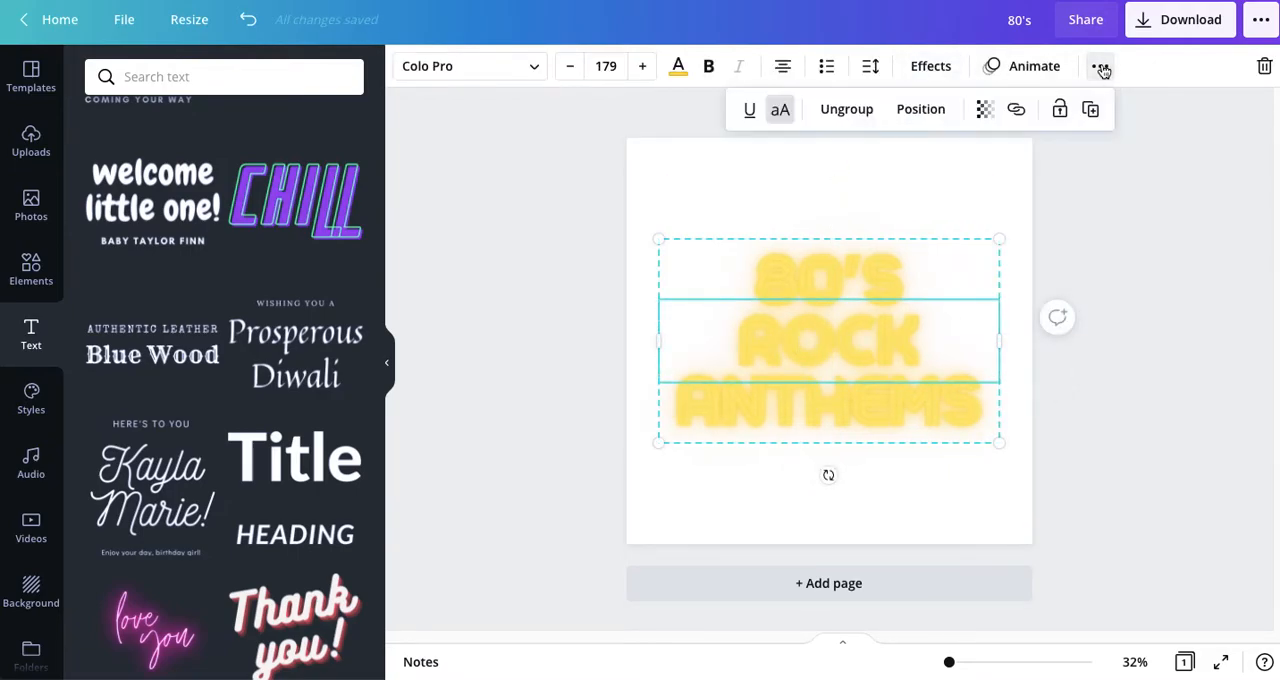
left_click(840, 112)
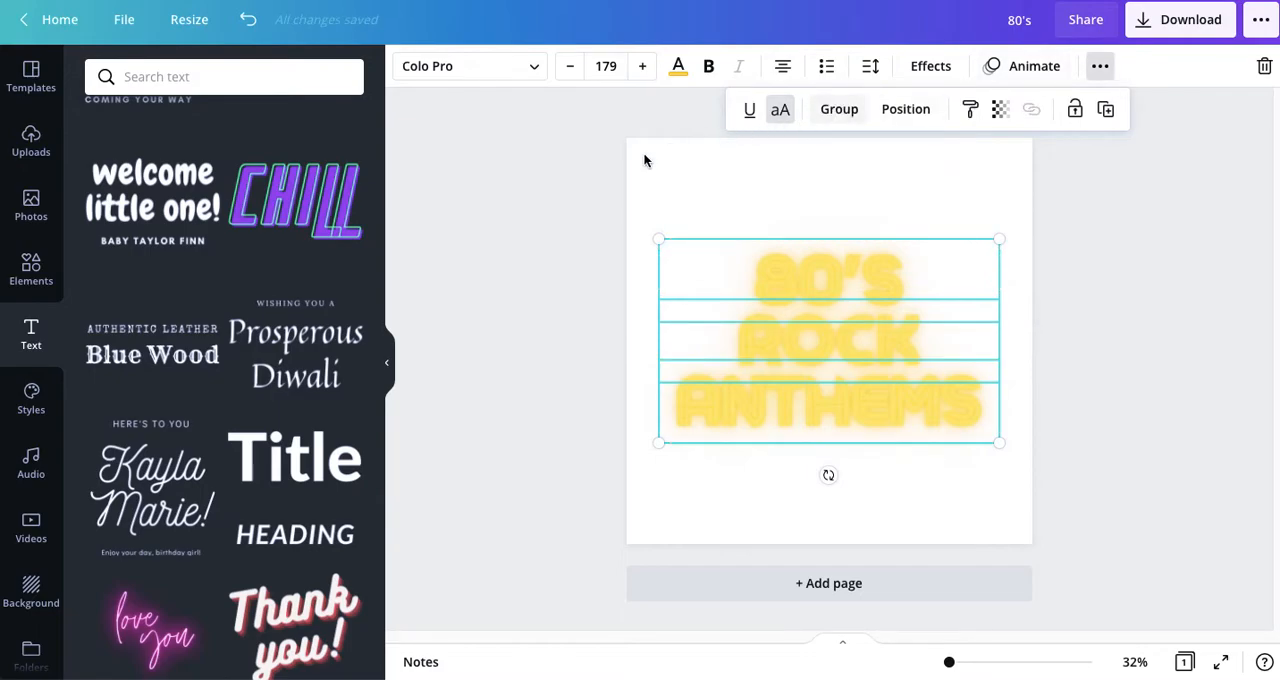
left_click(541, 325)
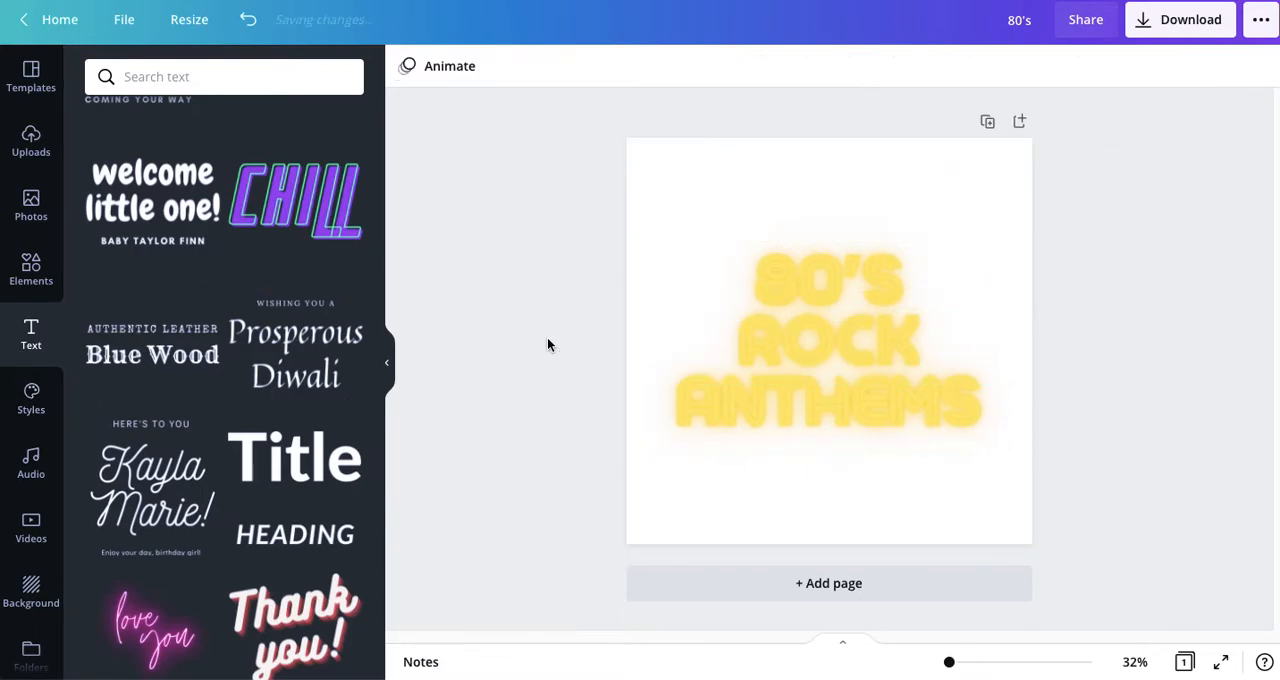
Step: Select all three text lines and enlarge them together to about font size 209, almost filling the page width
left_click(824, 288)
left_click_drag(586, 230, 893, 395)
left_click_drag(657, 240, 617, 208)
mouse_move(994, 217)
left_mouse_down()
mouse_move(1017, 206)
mouse_move(1005, 207)
left_mouse_up()
left_click(599, 317)
Step: Spread the 80'S, ROCK and ANTHEMS lines apart vertically with roughly even gaps, keeping them centred on the page
left_click(831, 240)
left_click_drag(831, 240, 834, 216)
left_click_drag(824, 395, 828, 443)
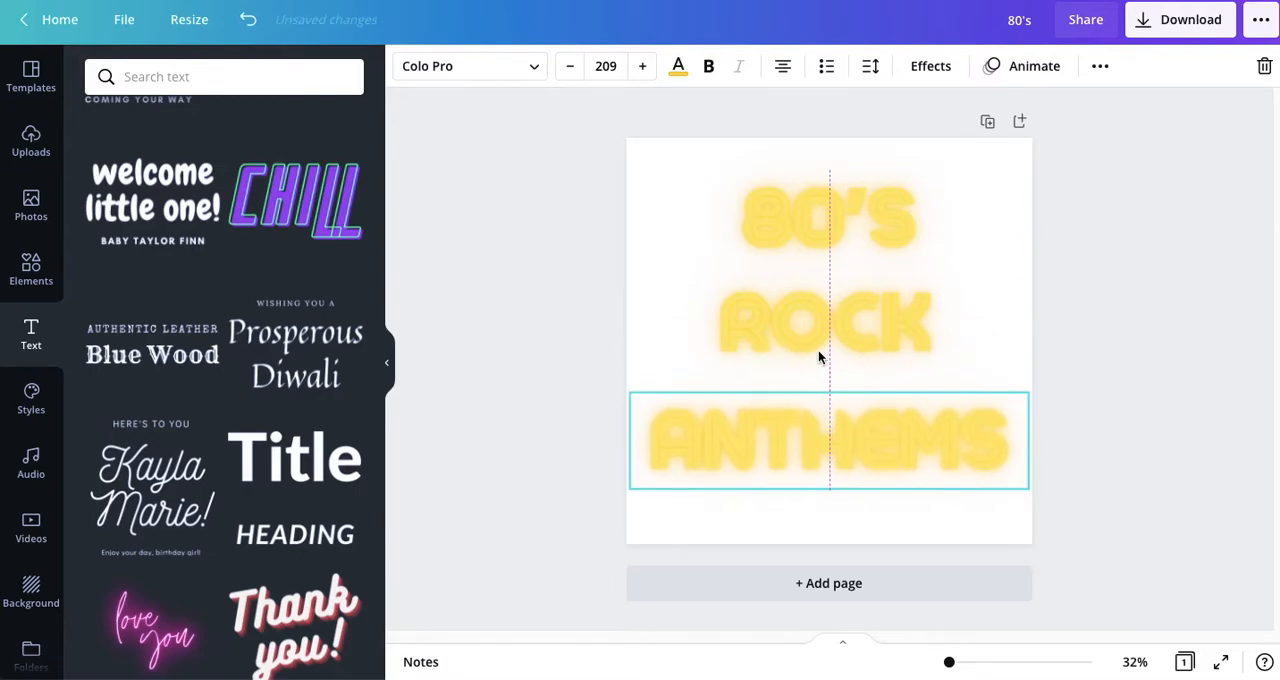
left_click_drag(819, 327, 823, 331)
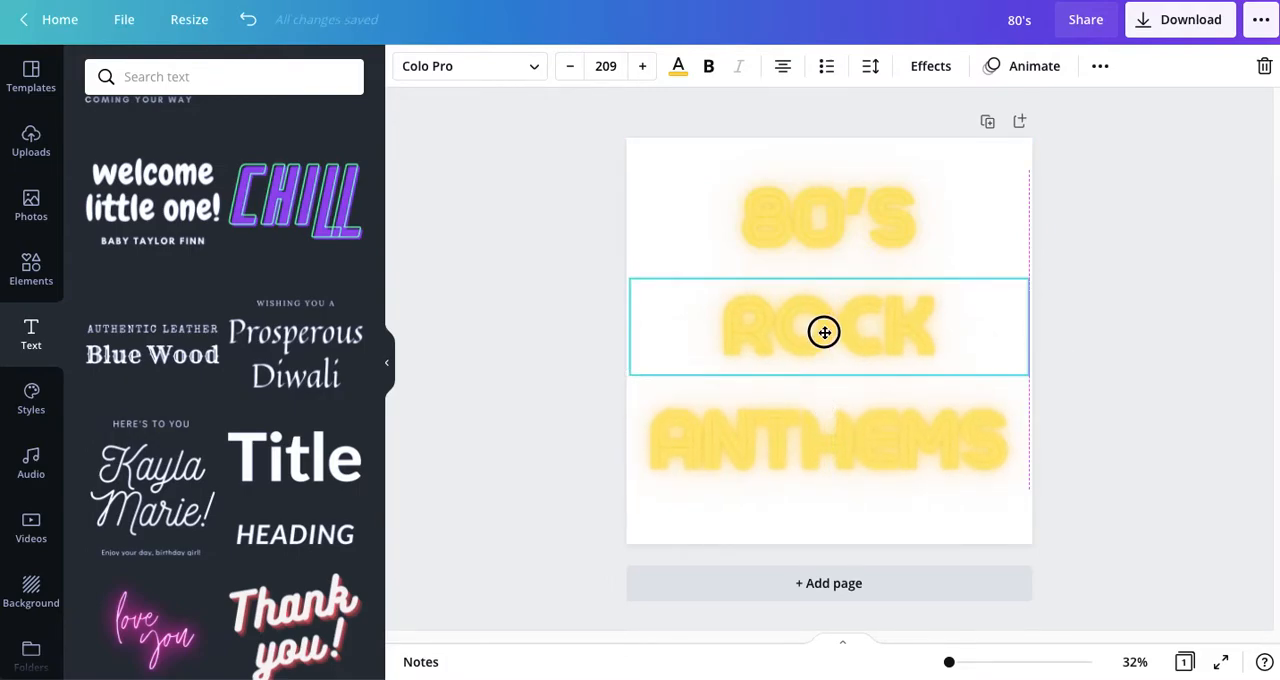
left_click(821, 440)
left_click_drag(820, 440, 820, 434)
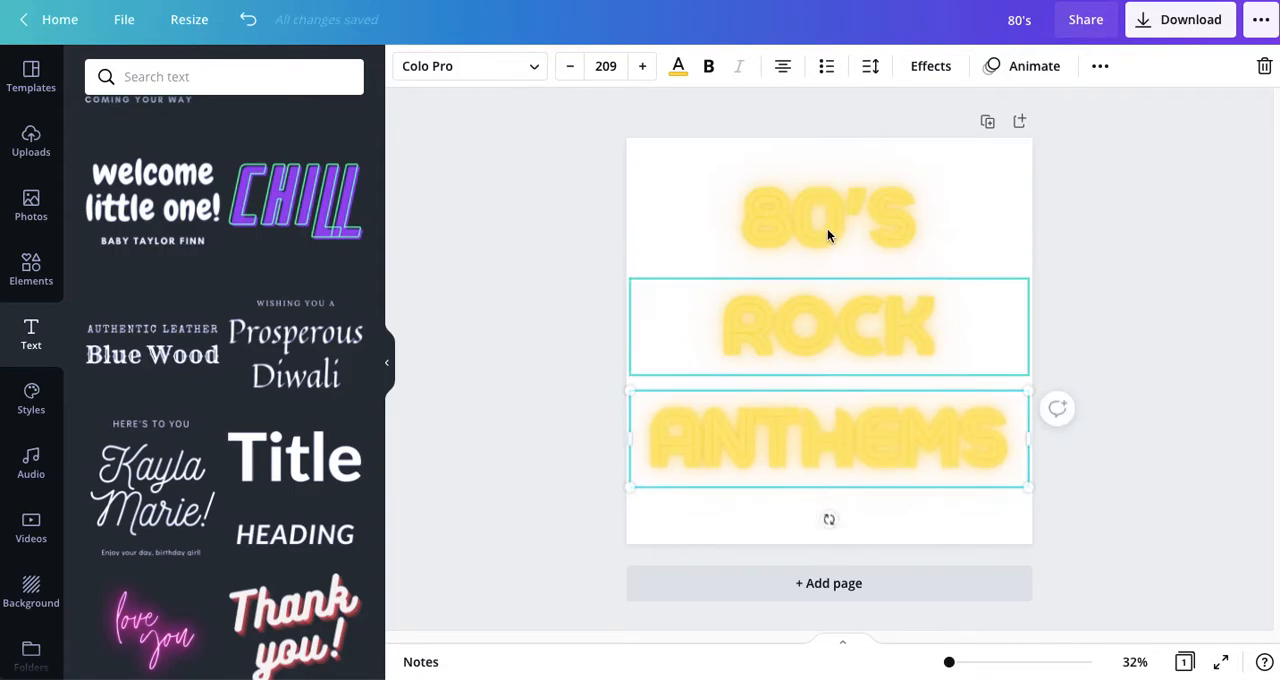
left_click(694, 152)
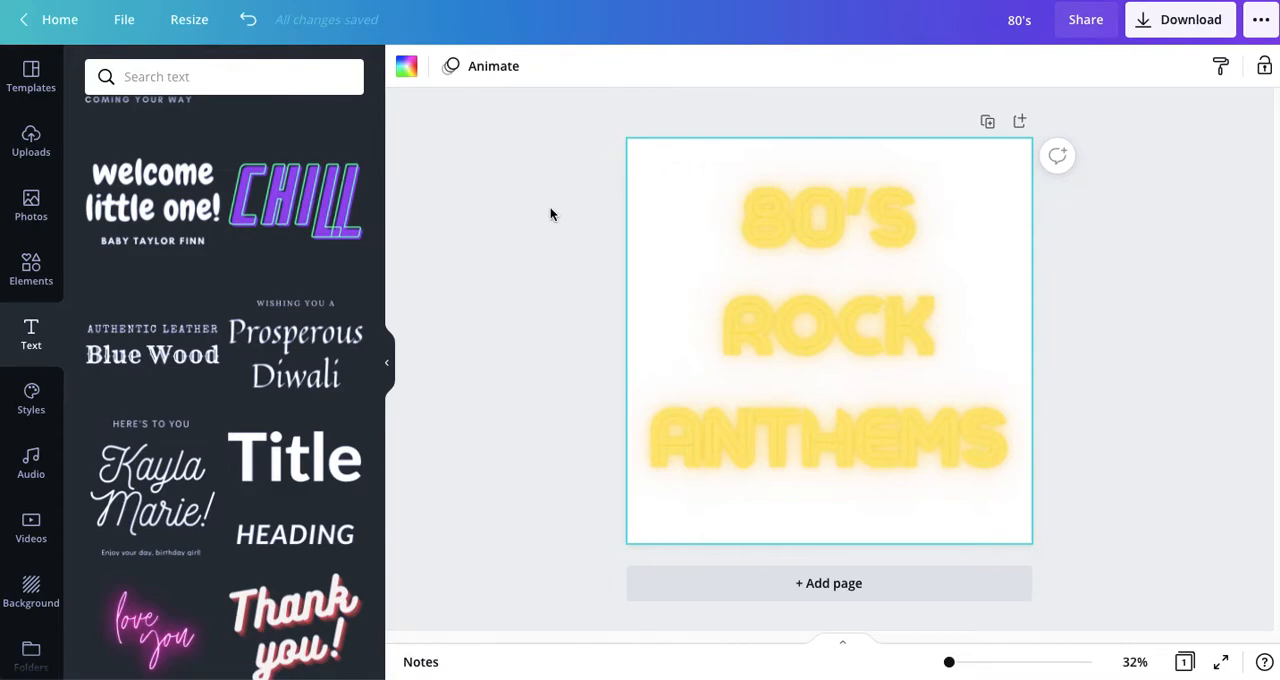
Step: Search the photo library for "80's"
left_click(26, 212)
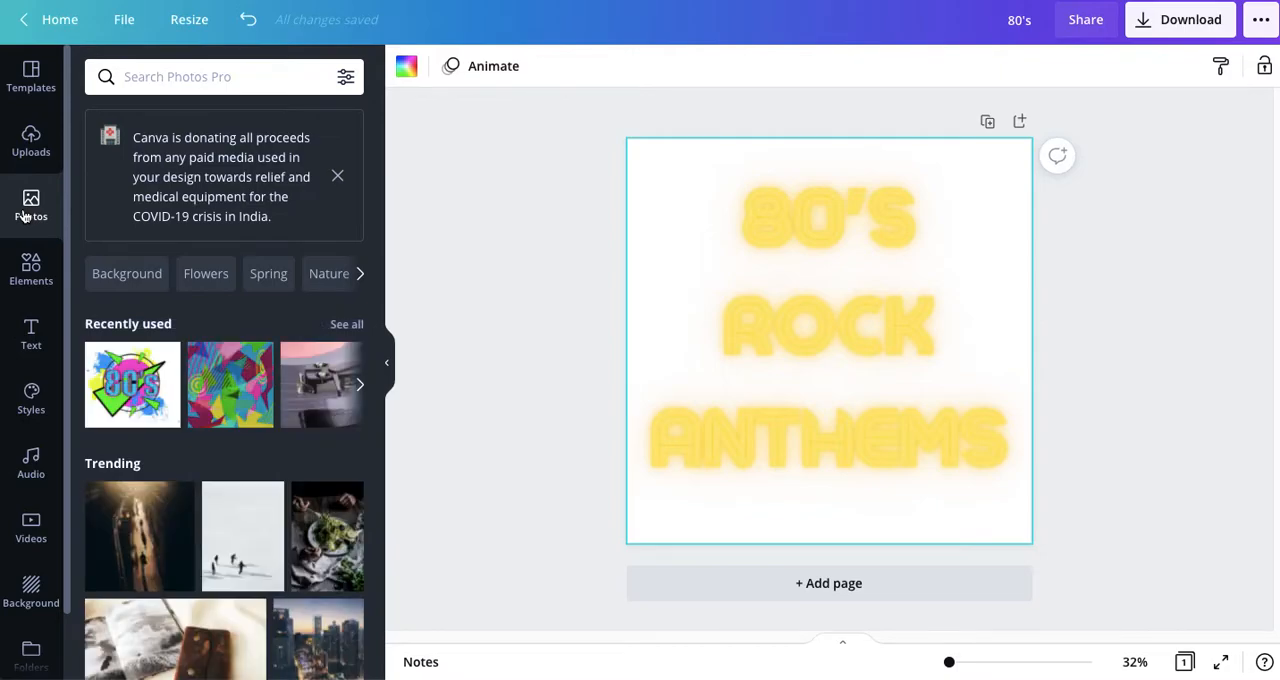
left_click(244, 77)
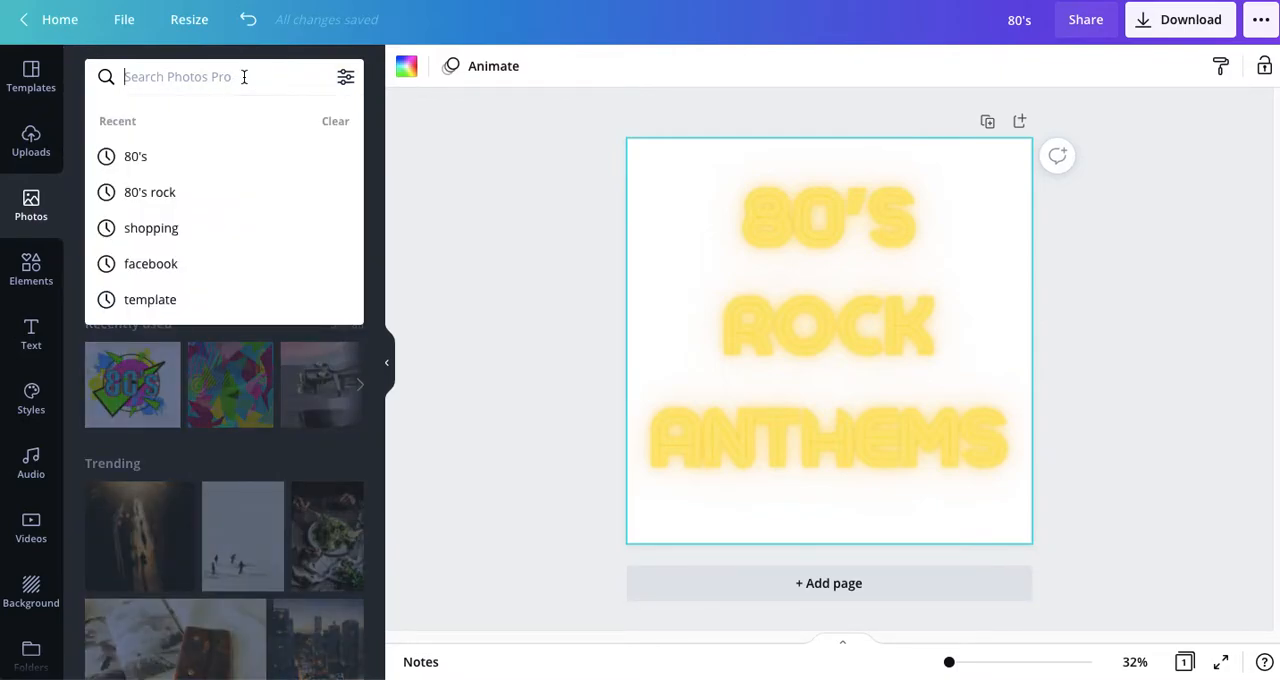
type("80's")
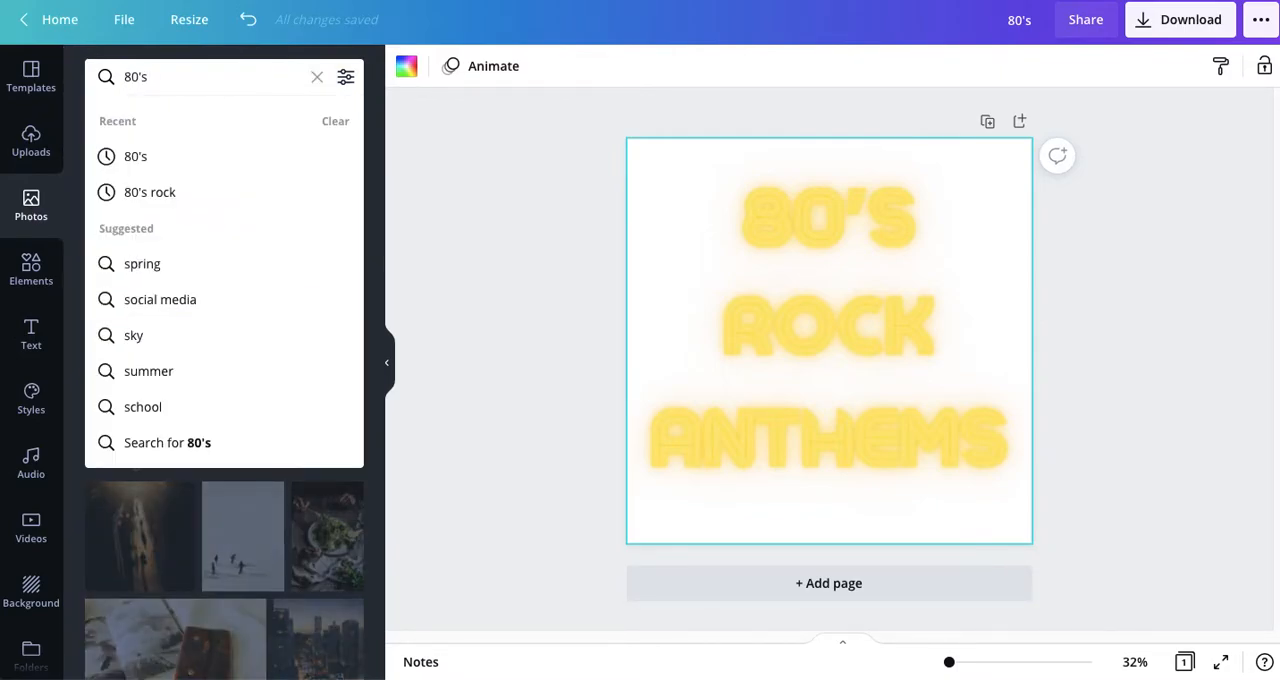
key("Return")
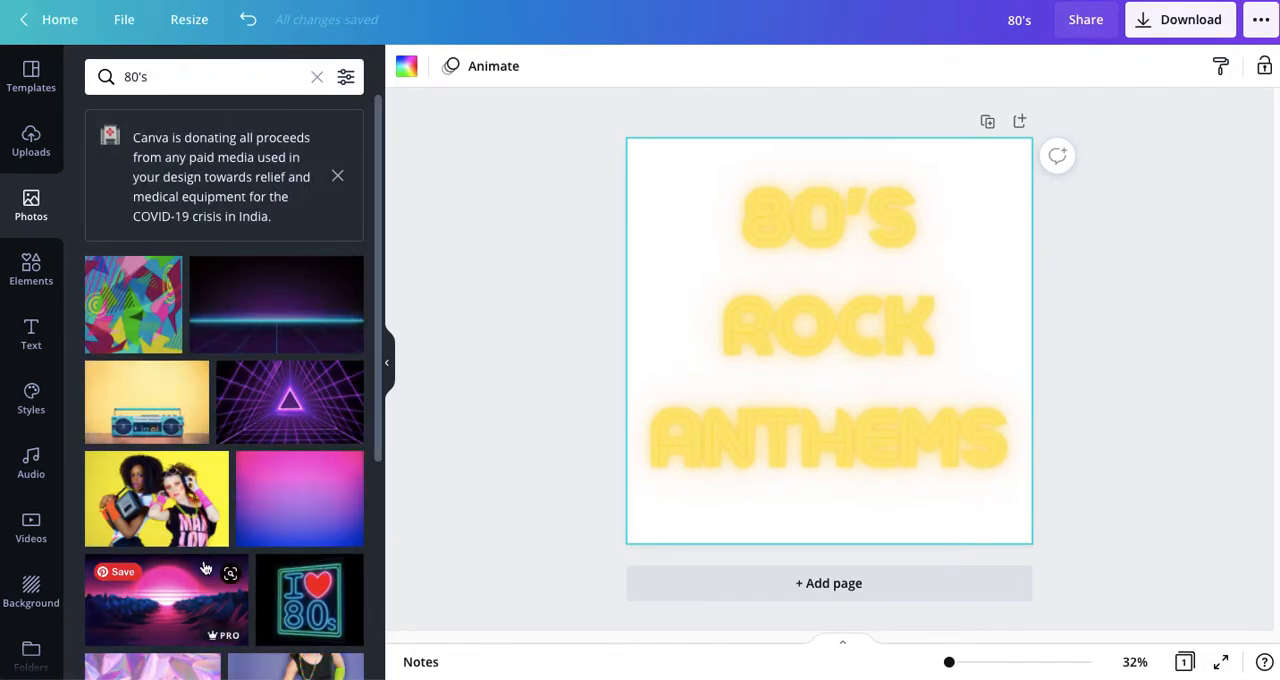
Step: Add the pink and purple holographic foil photo behind the text and enlarge it to cover the whole page
scroll(198, 583, "down", 3)
left_click(150, 430)
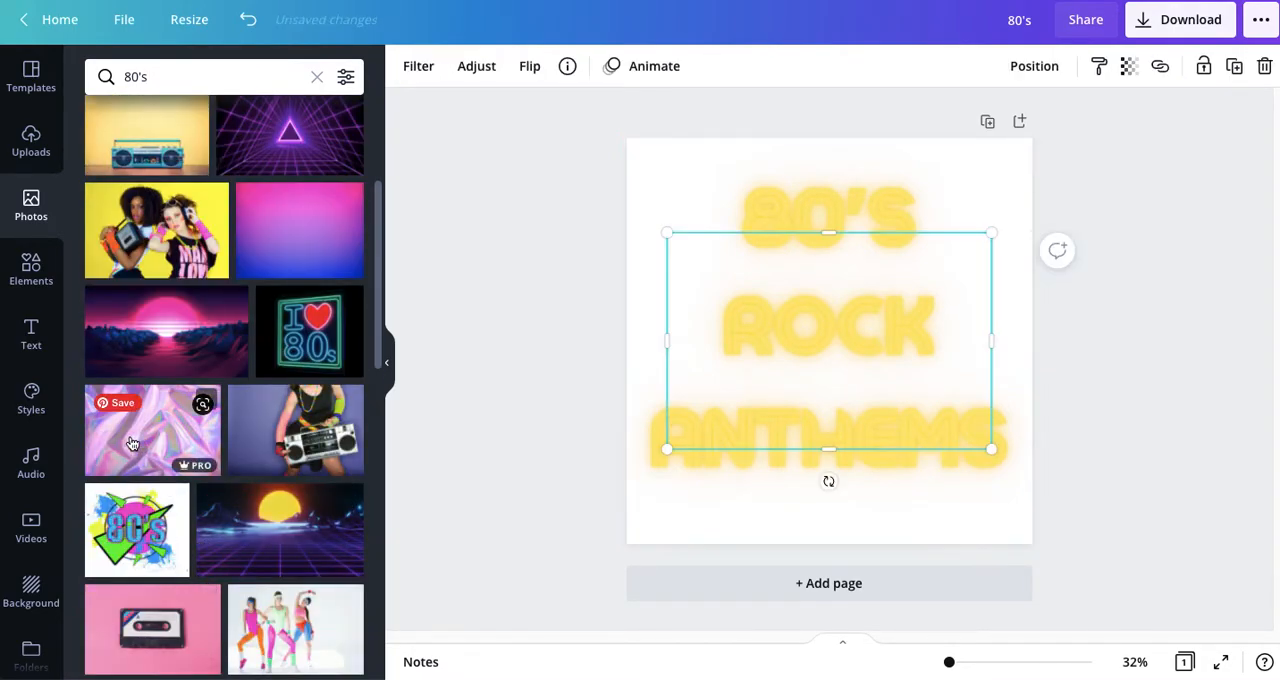
left_click_drag(991, 233, 1190, 18)
left_click_drag(657, 460, 546, 674)
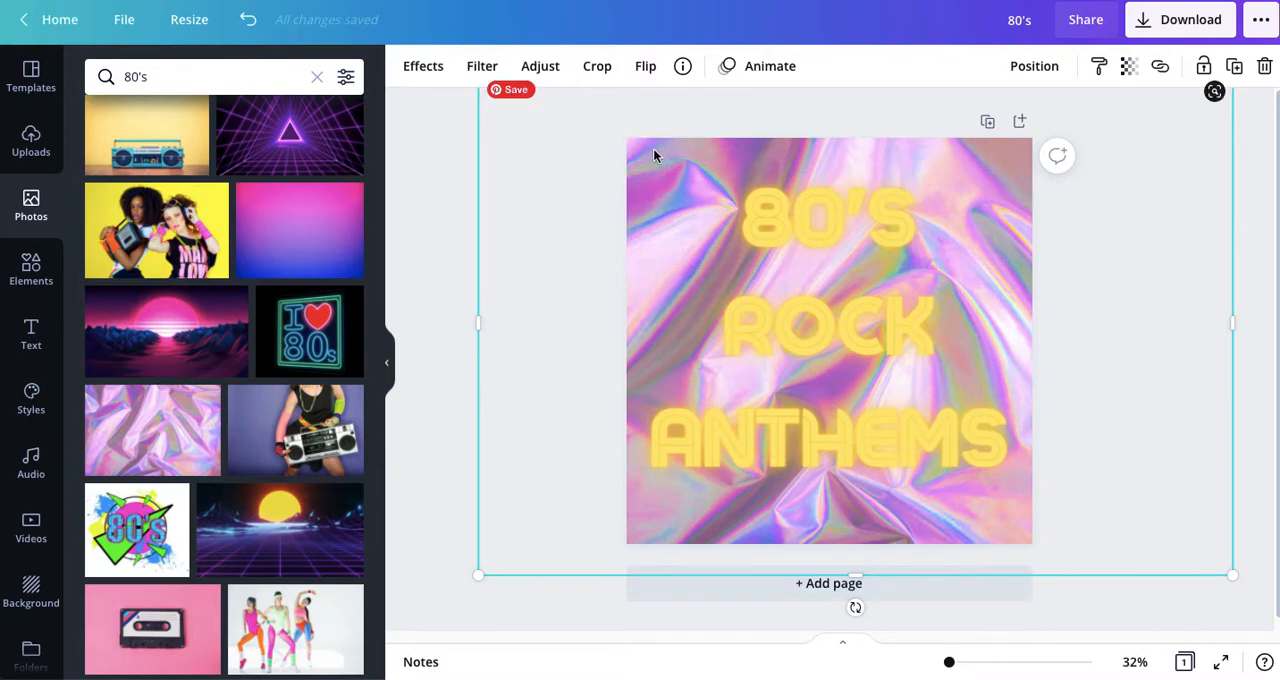
Step: Replace the holographic foil photo with the colourful abstract shapes pattern and enlarge it to cover the whole page
key("Delete")
scroll(191, 477, "down", 2)
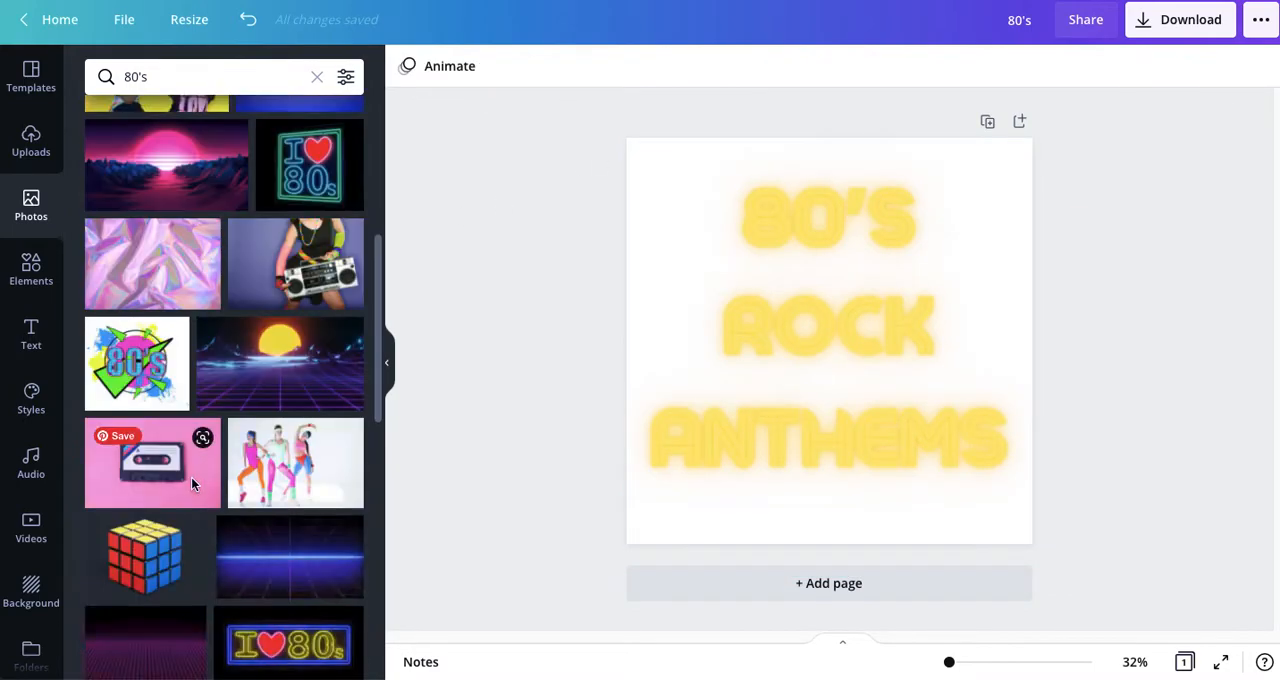
scroll(191, 477, "up", 5)
left_click(133, 300)
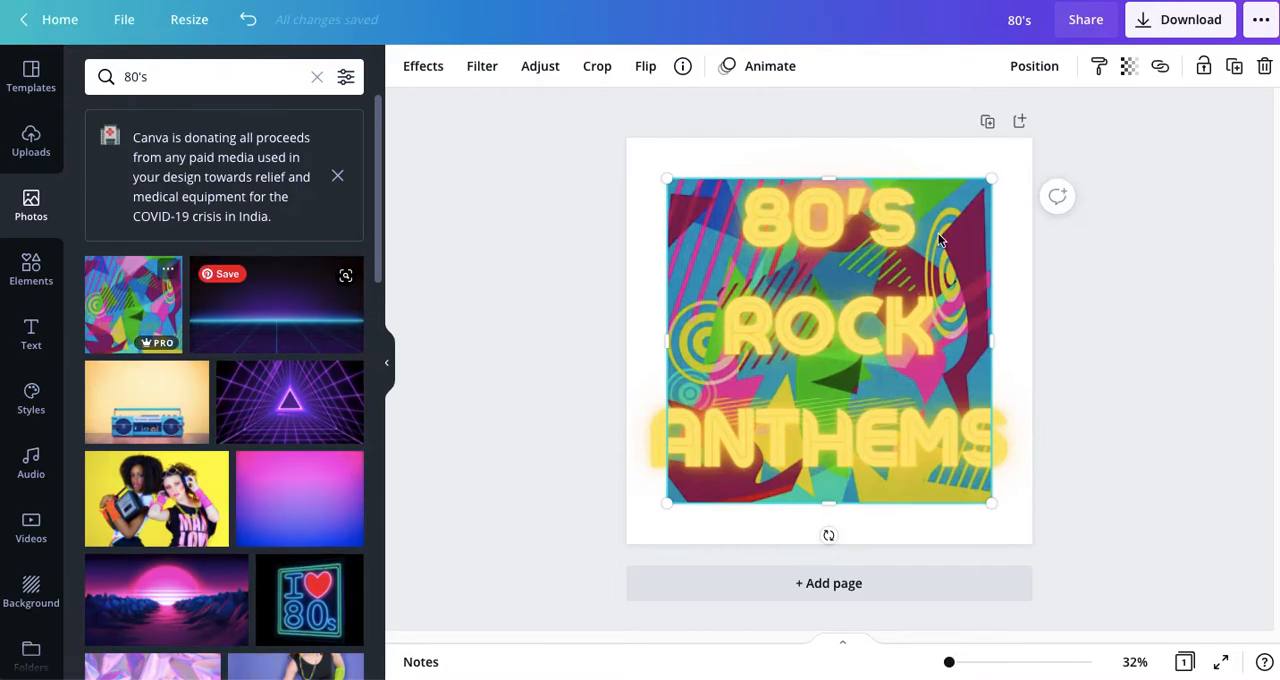
left_click_drag(991, 179, 1061, 107)
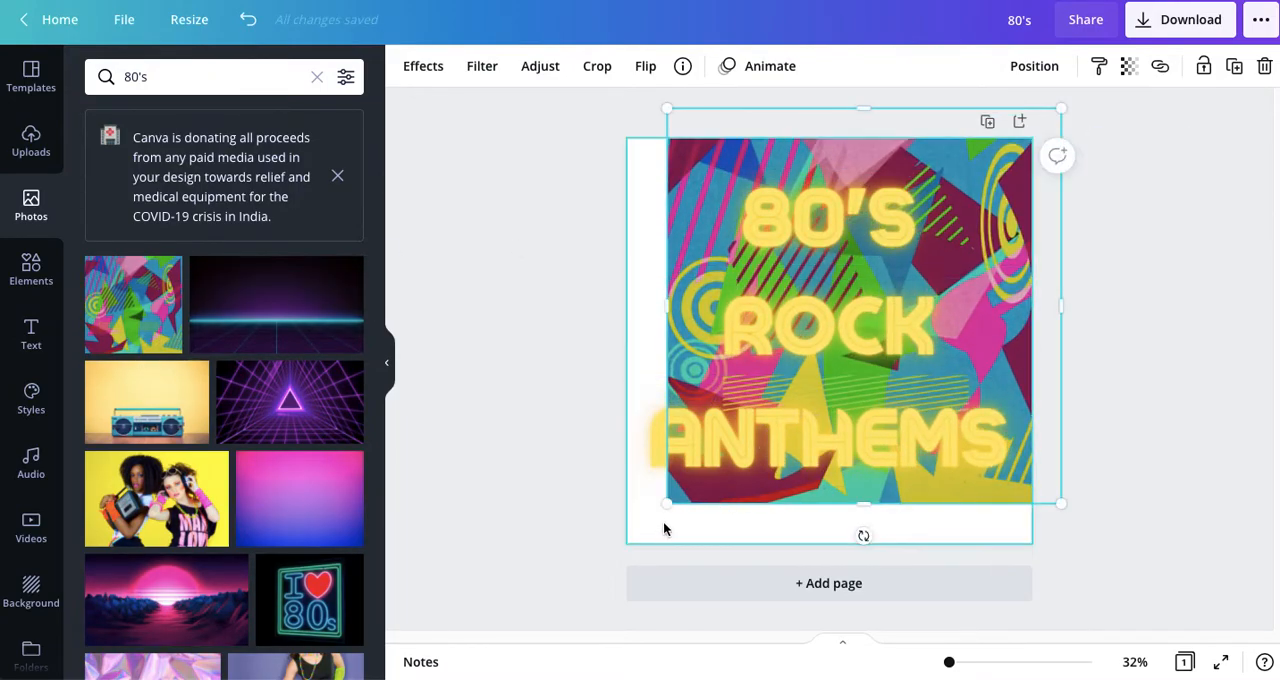
left_click_drag(665, 505, 612, 569)
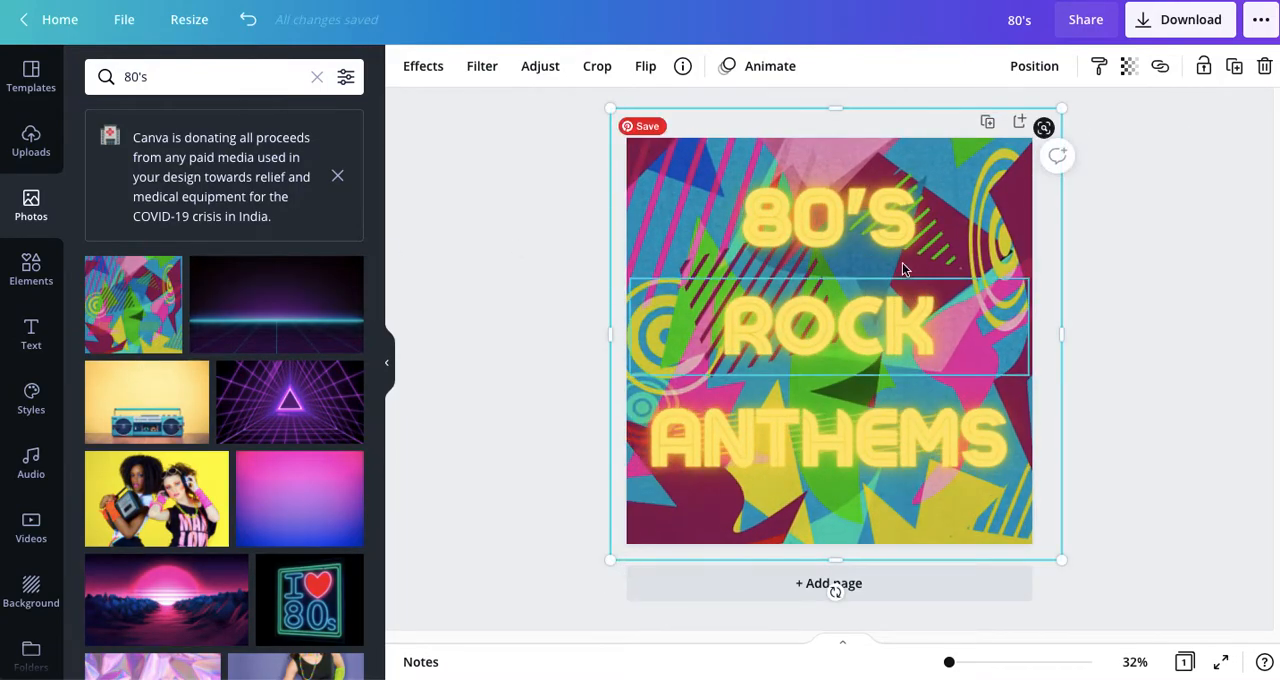
Step: Try the Glitch, Splice and Hollow effects on the 80'S line and return it to Neon
left_click(797, 243)
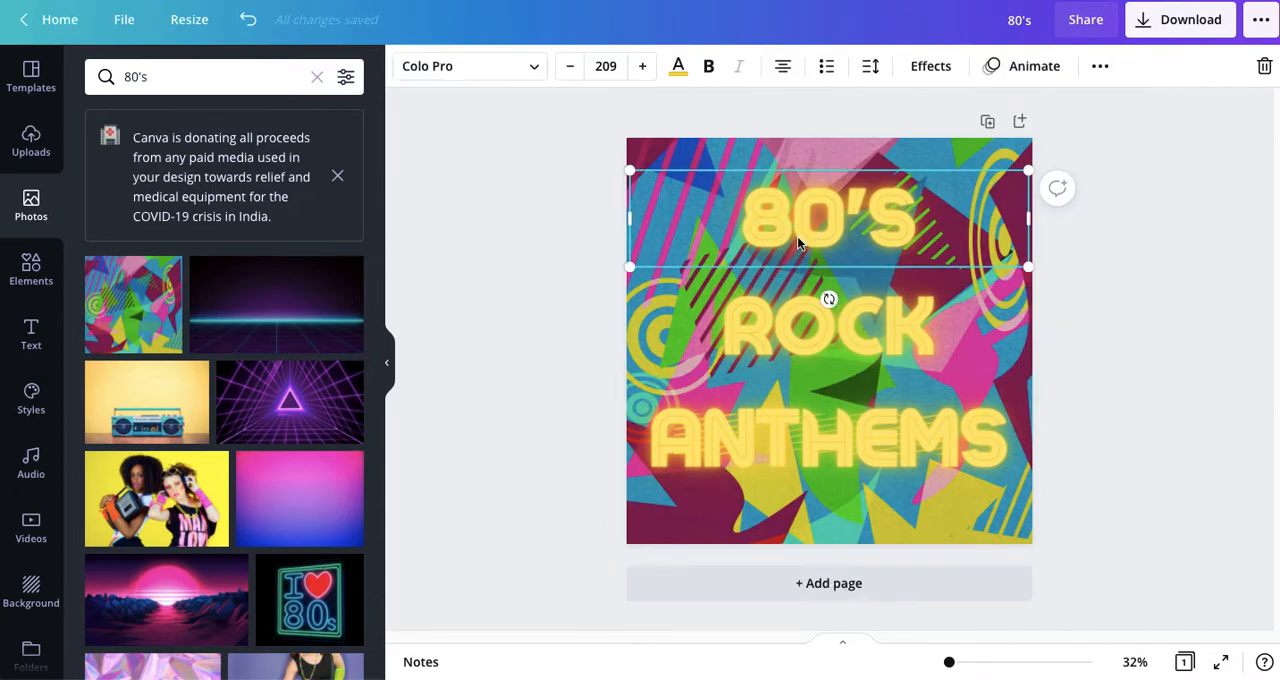
left_click(930, 68)
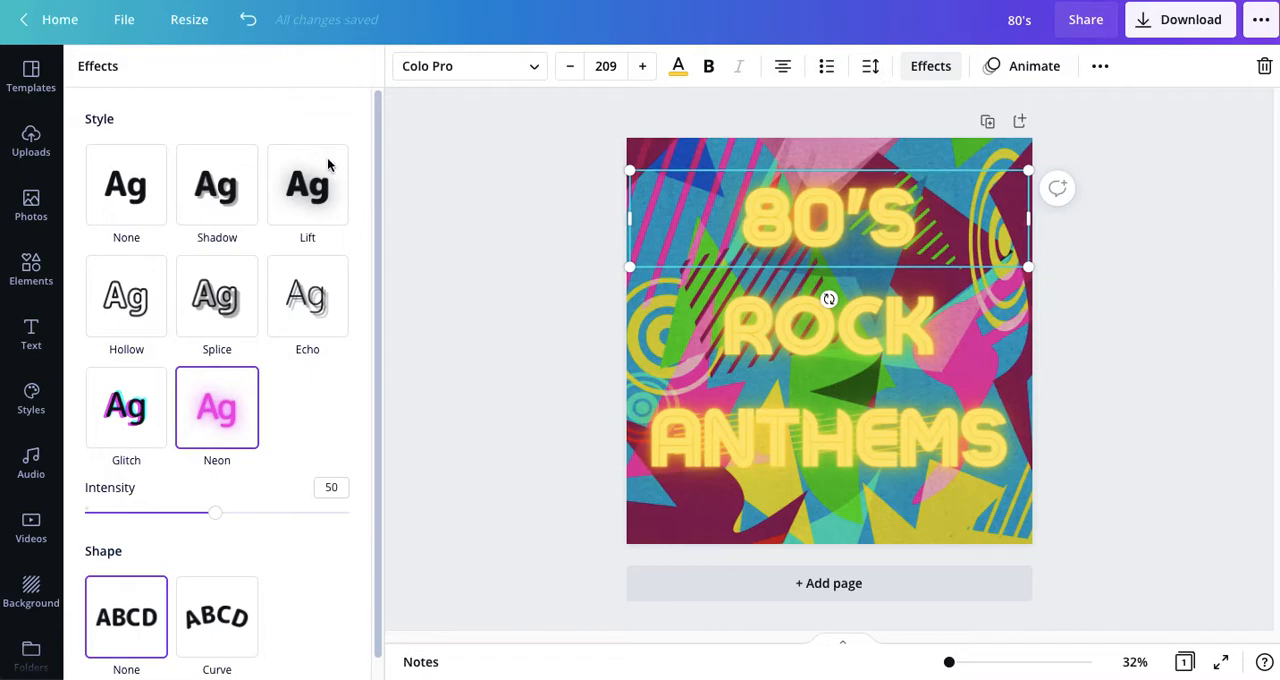
left_click(122, 415)
left_click(216, 405)
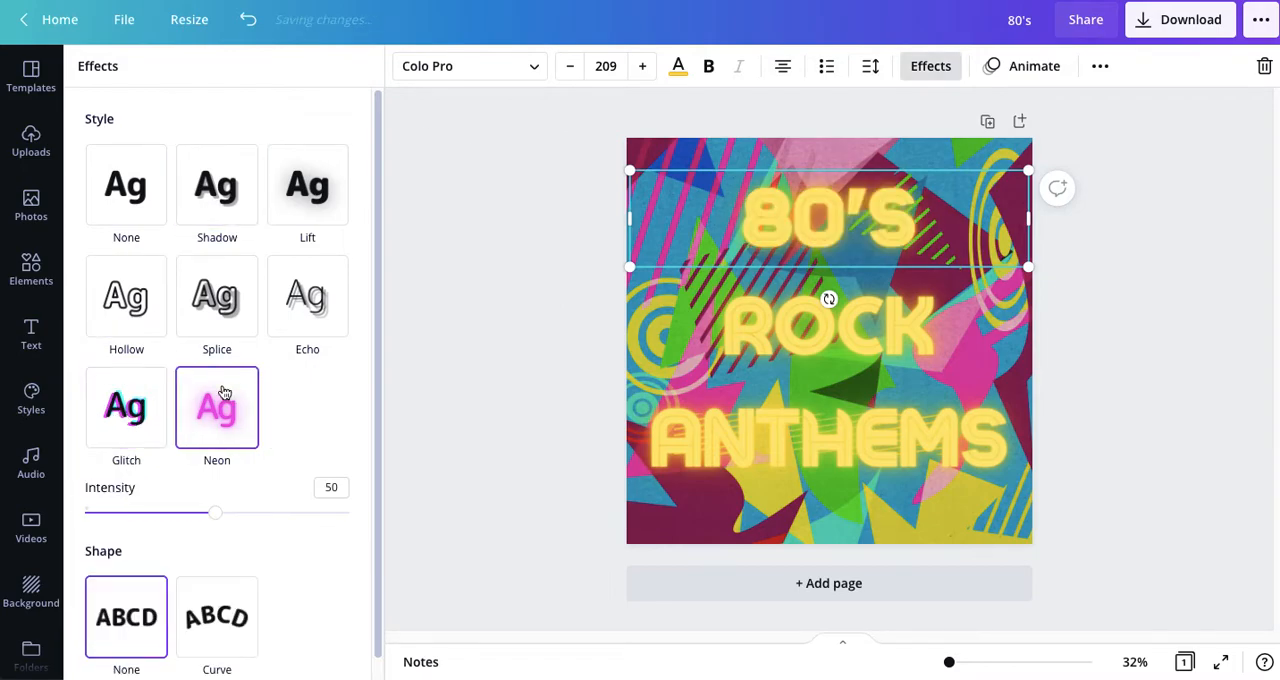
left_click(222, 312)
left_click(124, 315)
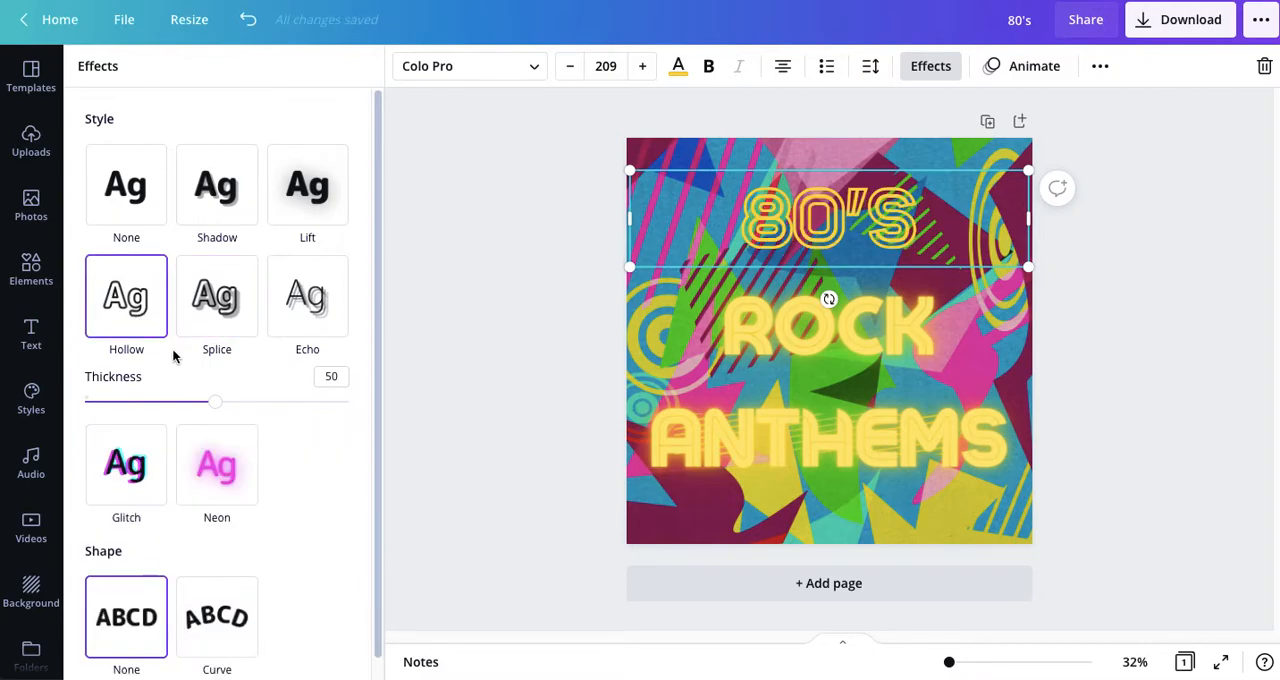
left_click(217, 466)
Step: Set the Neon intensity to 100 on the 80'S, ROCK and ANTHEMS lines
left_click_drag(214, 513, 360, 514)
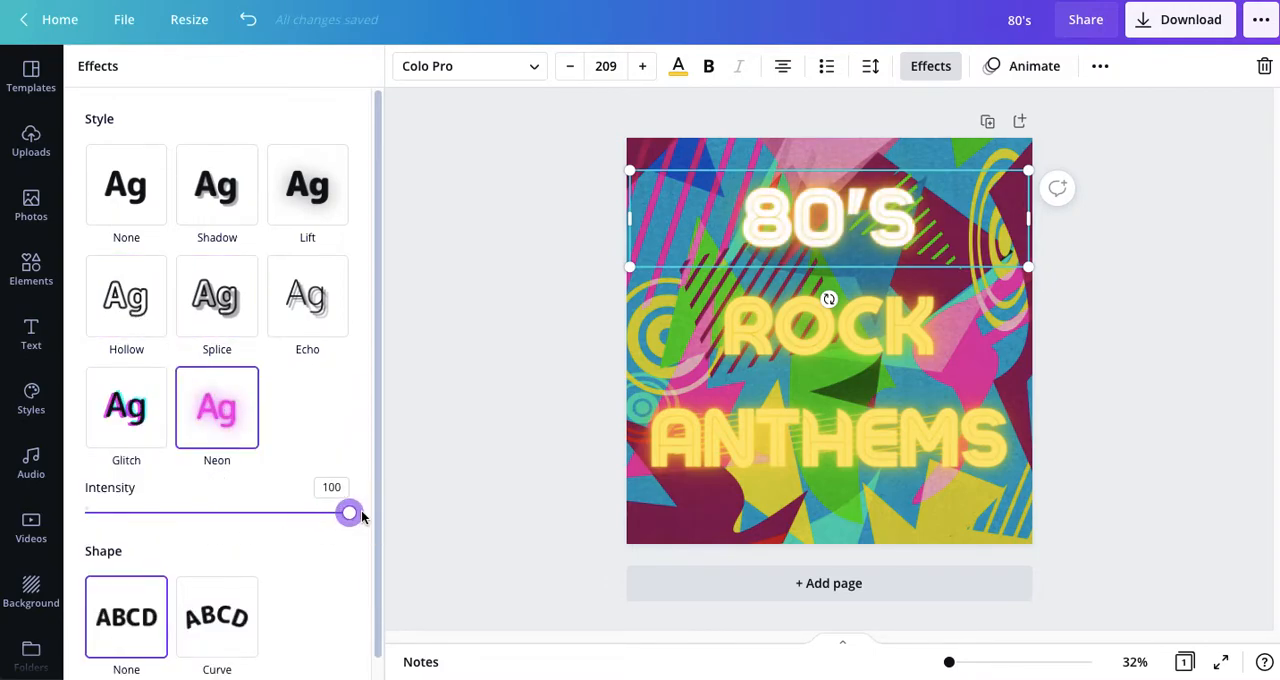
left_click(697, 360)
left_click_drag(218, 510, 376, 516)
left_click(684, 462)
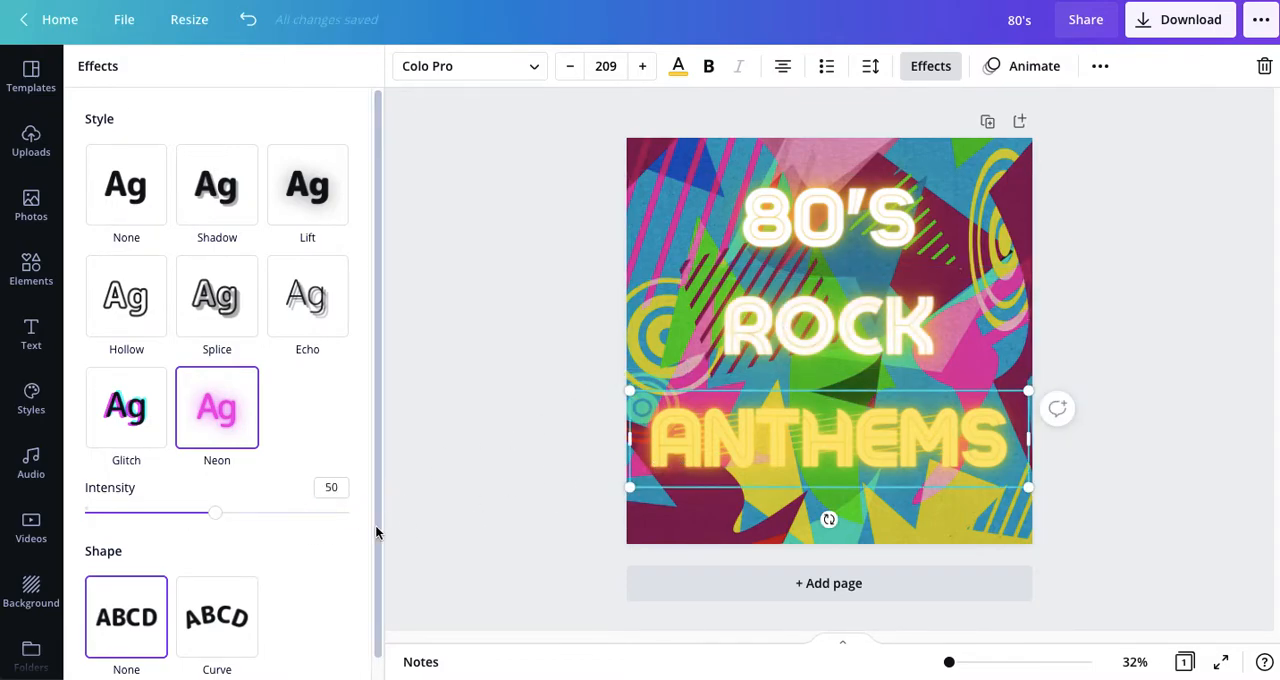
left_click_drag(212, 514, 421, 507)
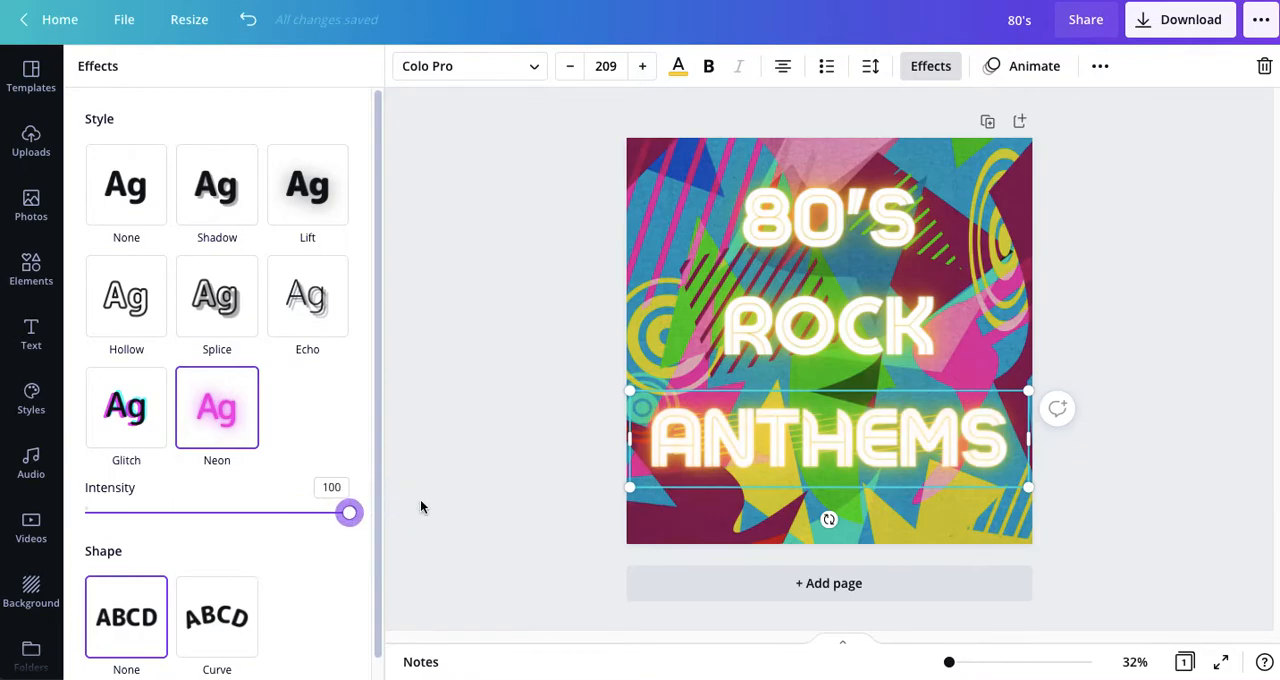
left_click(549, 435)
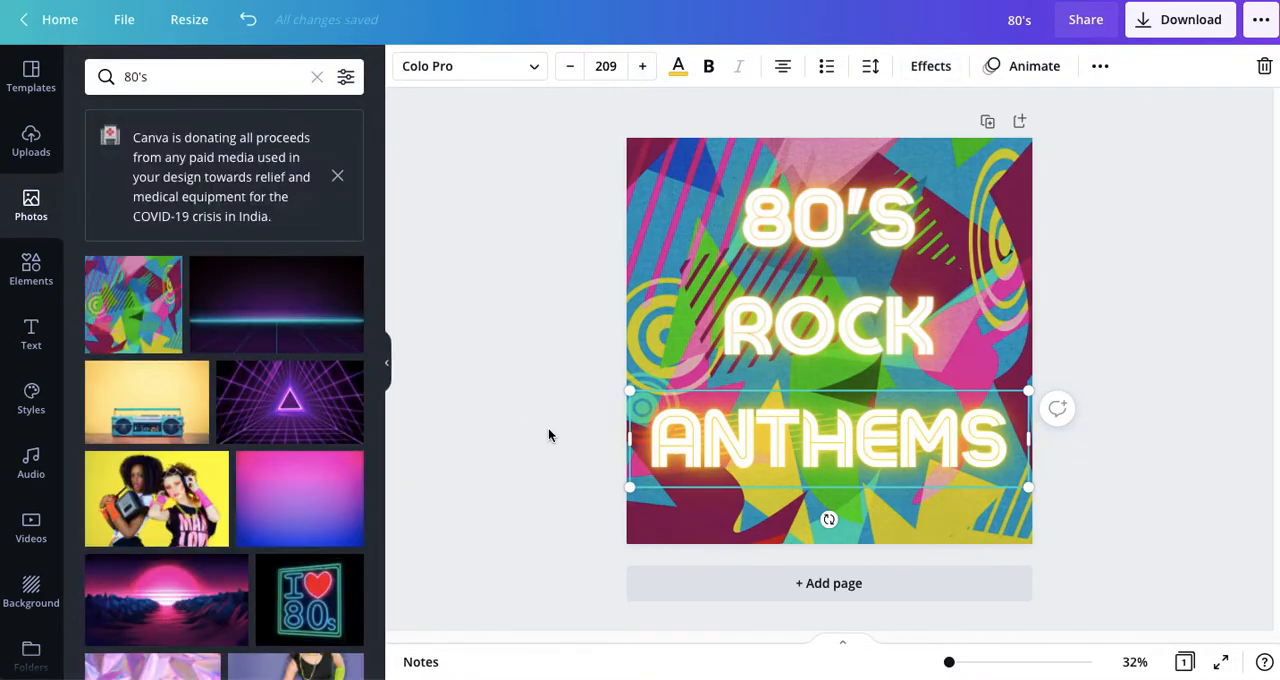
Step: Move the 80'S, ROCK and ANTHEMS lines slightly up by similar amounts, keeping them centred
left_click_drag(808, 226, 807, 216)
left_click_drag(806, 332, 806, 320)
left_click_drag(810, 434, 810, 425)
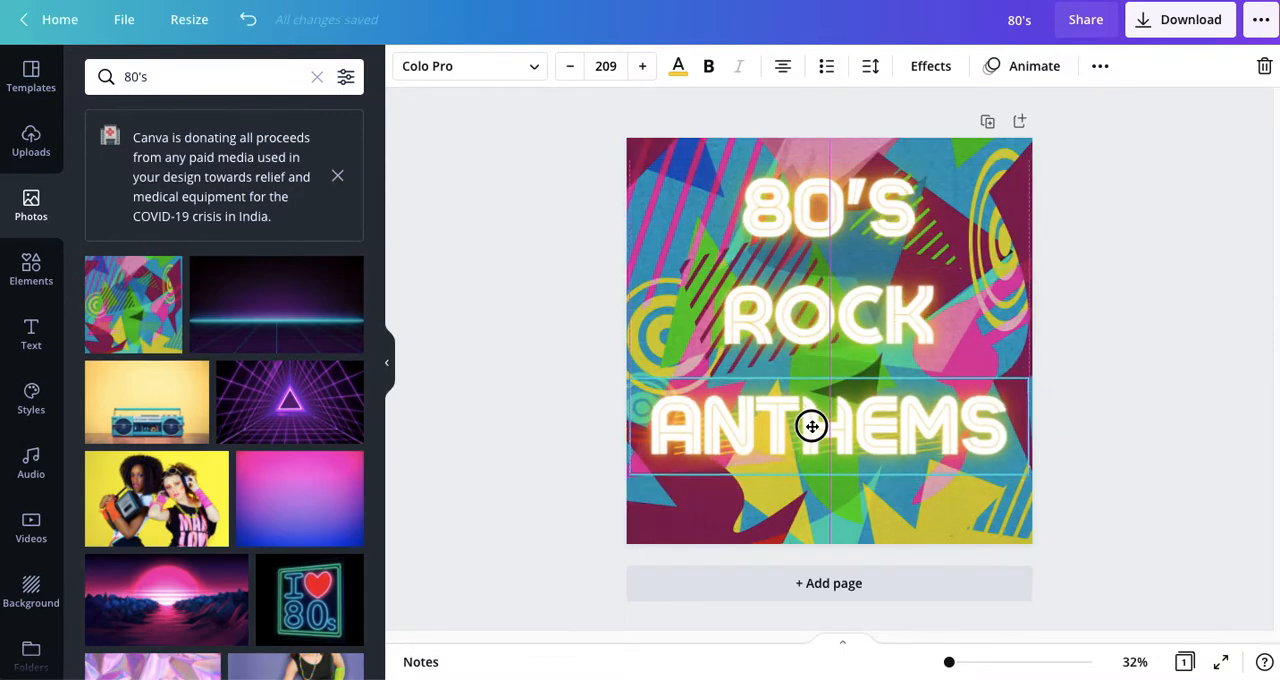
left_click(522, 428)
Step: Add a new text box reading "SOUNDTRACK FOR THE GENERATIONS"
key("t")
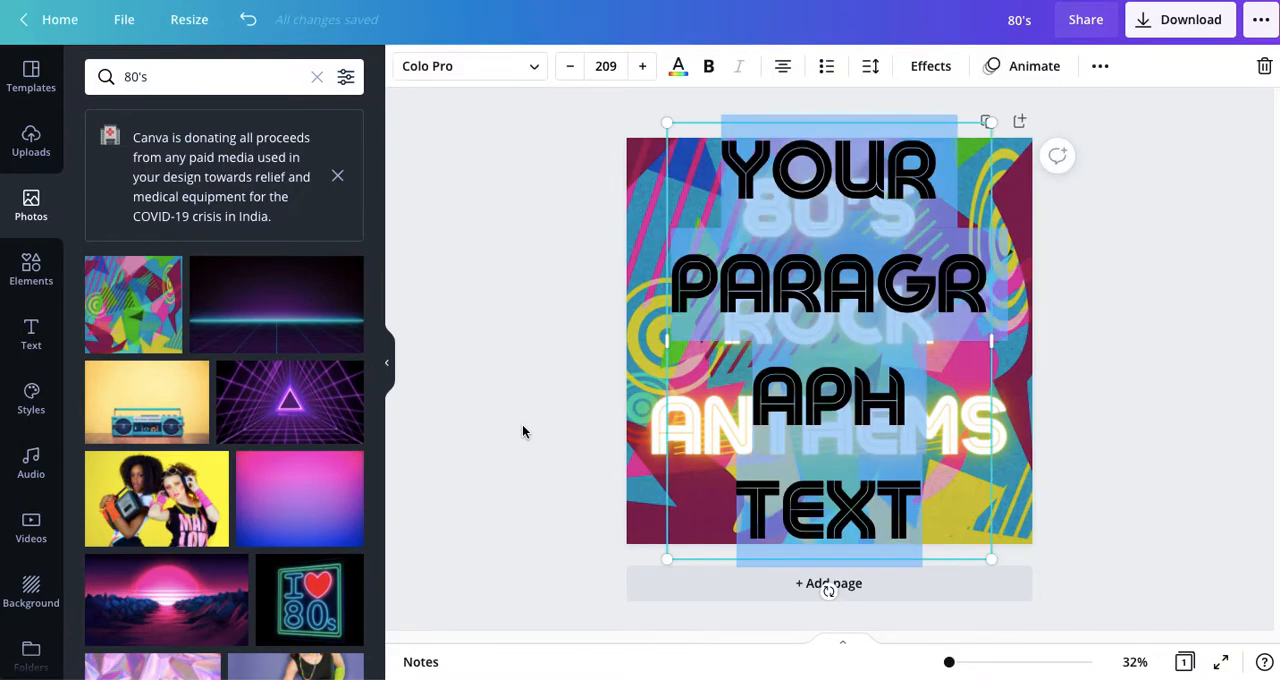
type("SOUNDT")
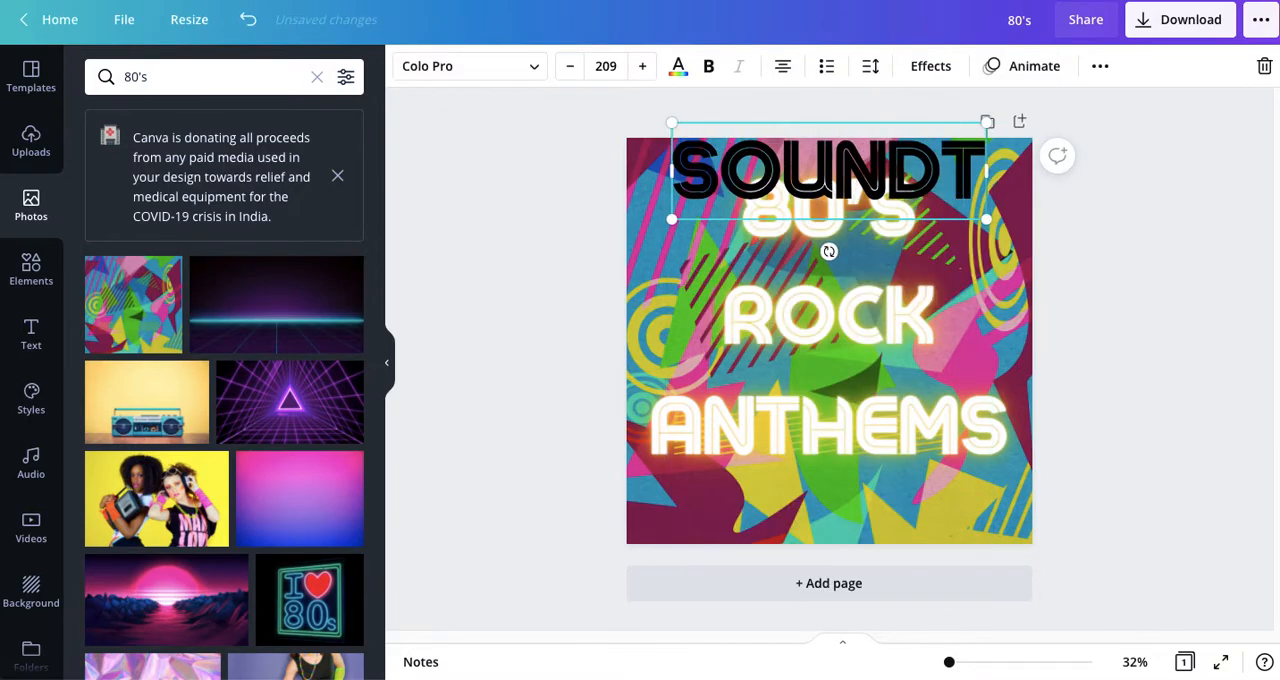
type("RACK")
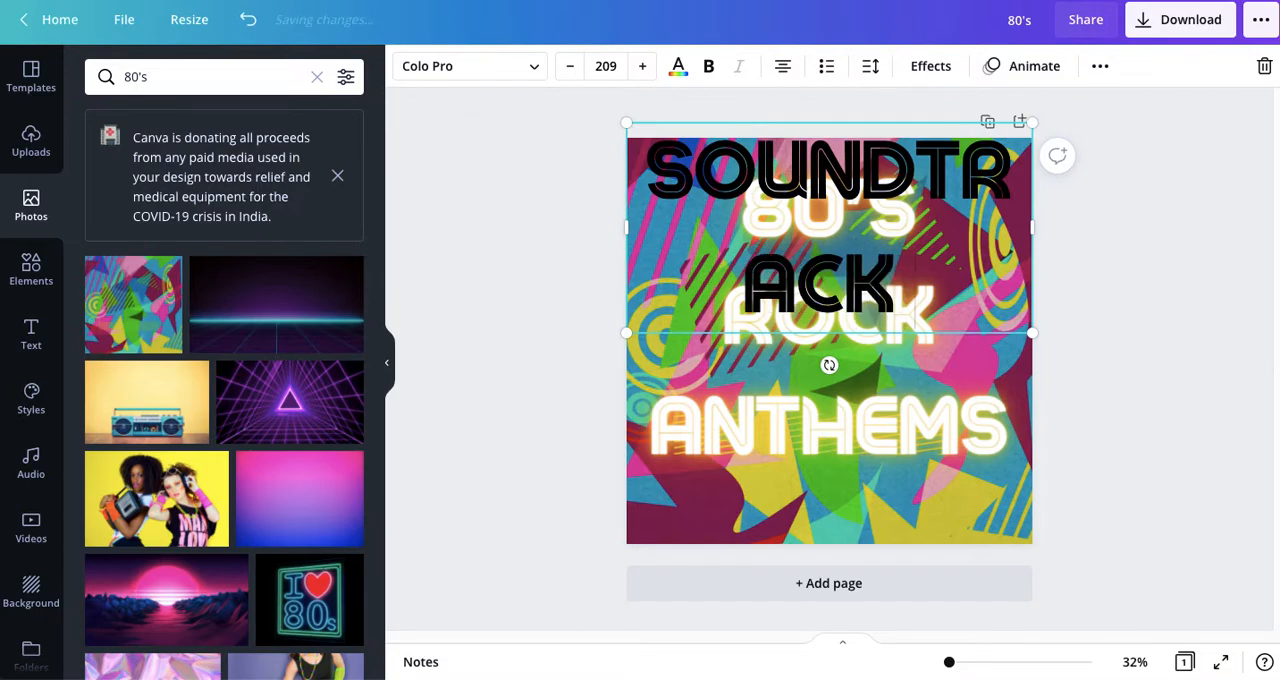
type(" FOR THE GE")
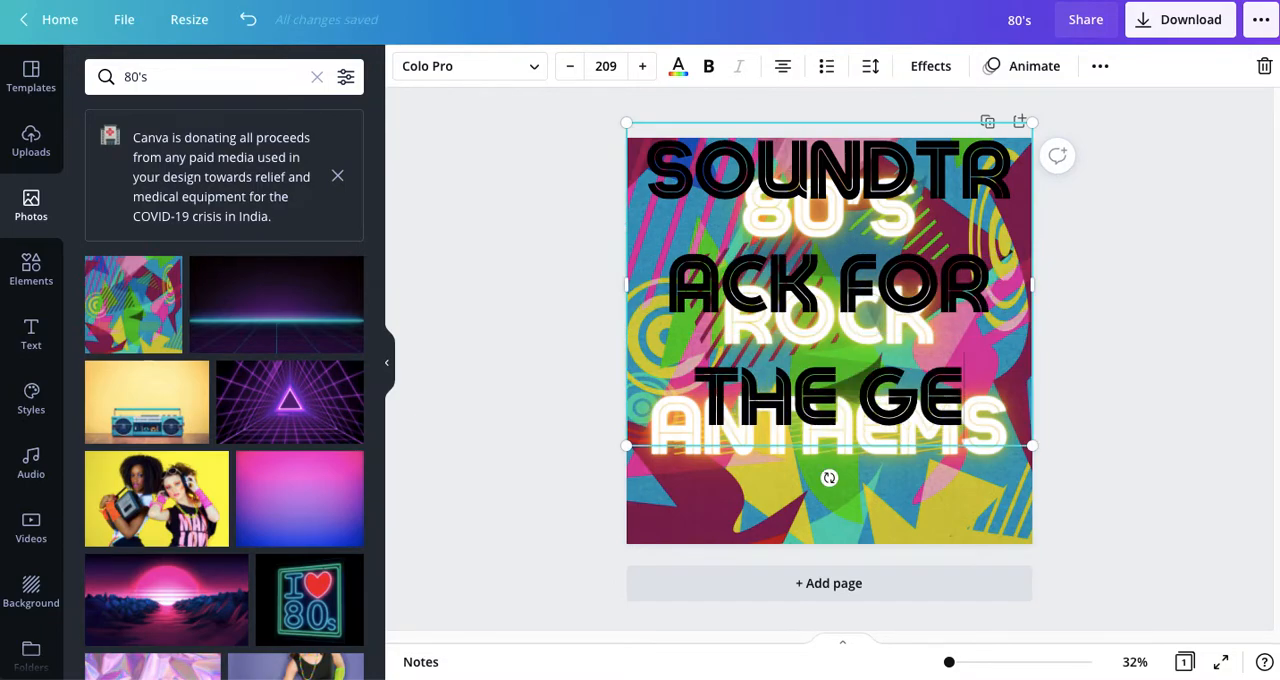
type("NERATION")
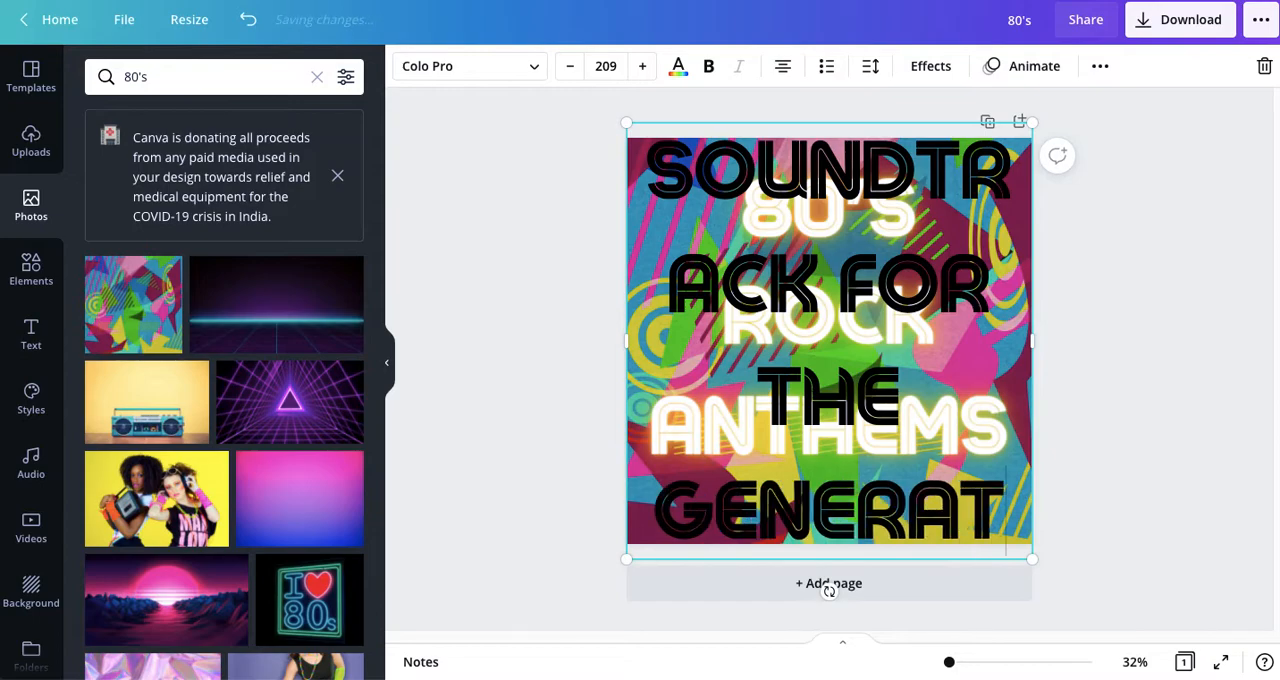
type("S")
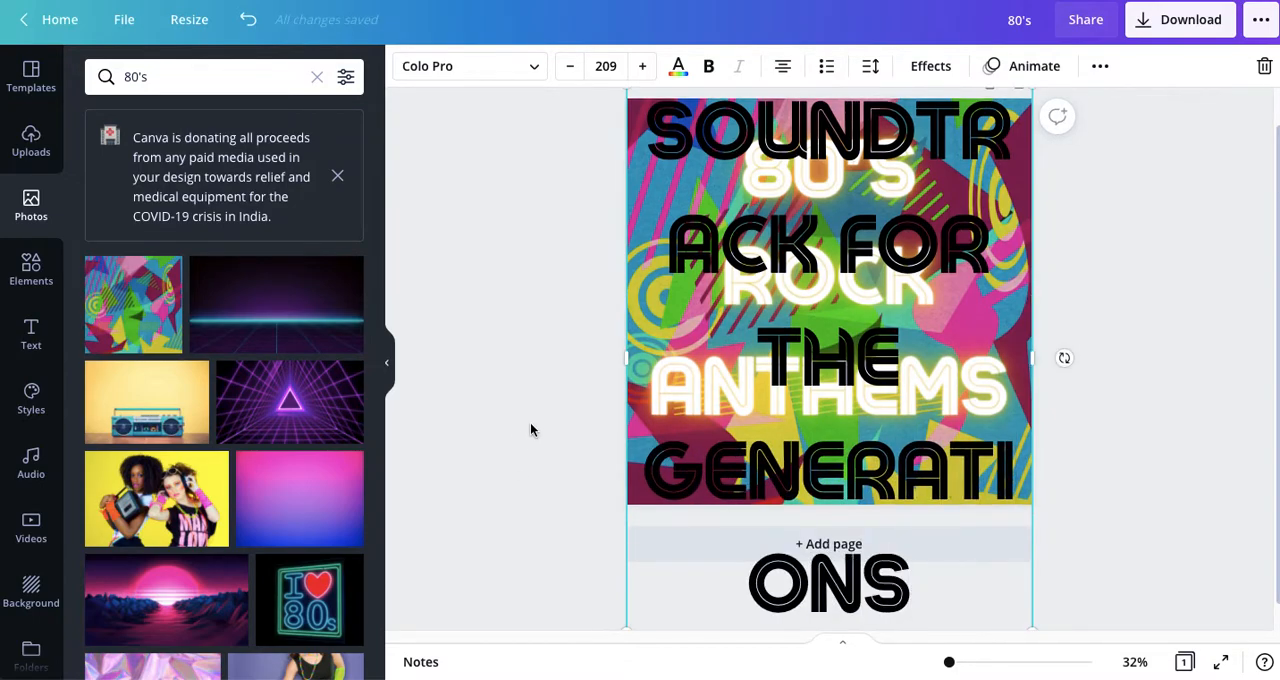
Step: Shrink the tagline to about font size 47.9, widen it to a single line and place it centred along the page's bottom edge
scroll(888, 420, "down", 1)
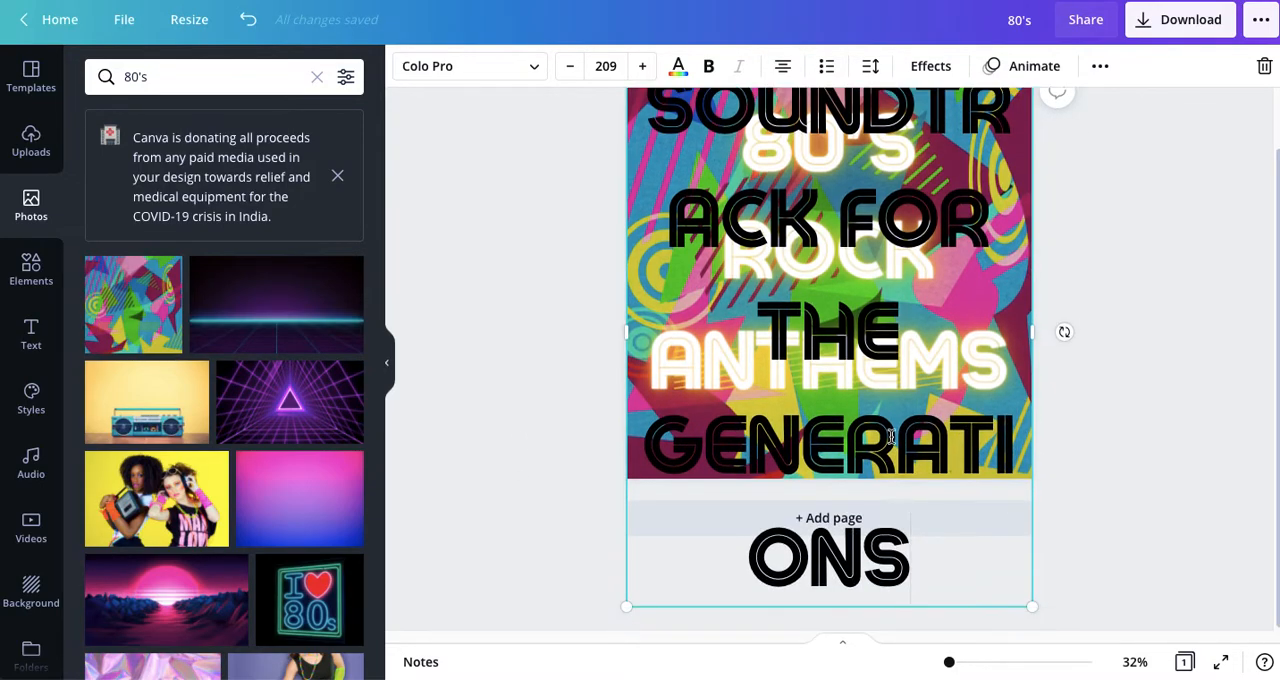
left_click_drag(1030, 602, 769, 364)
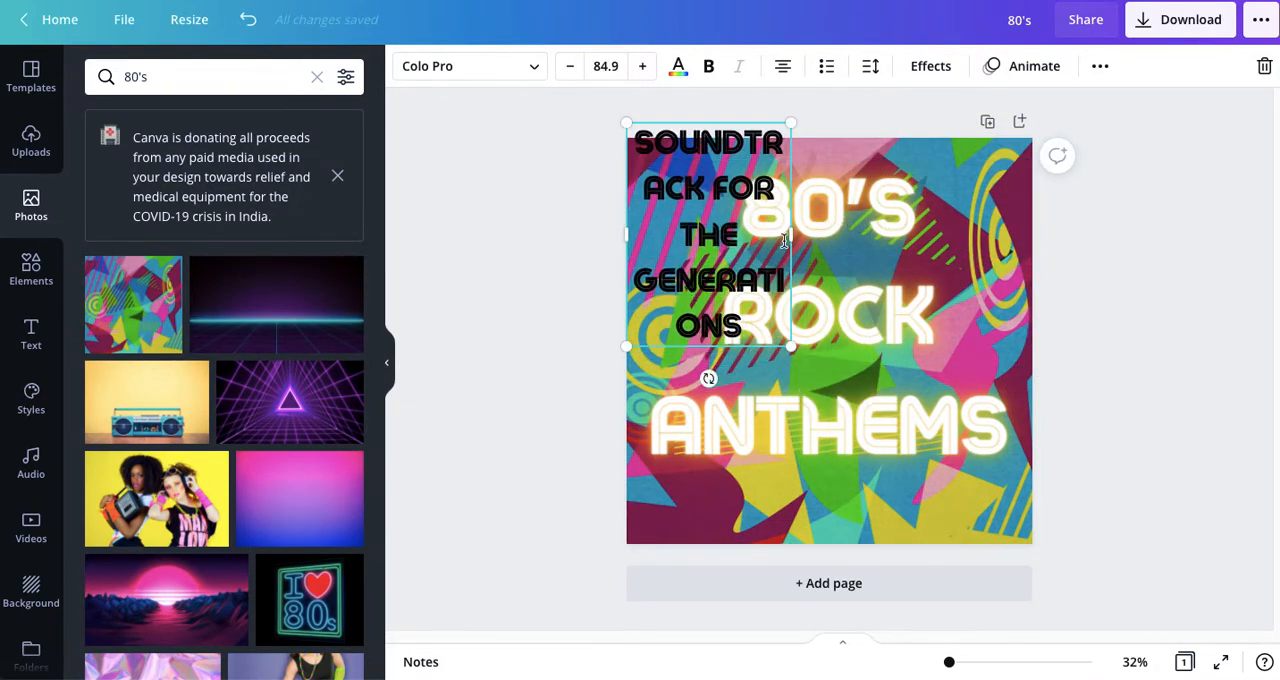
left_click_drag(826, 228, 990, 132)
left_click_drag(748, 136, 776, 532)
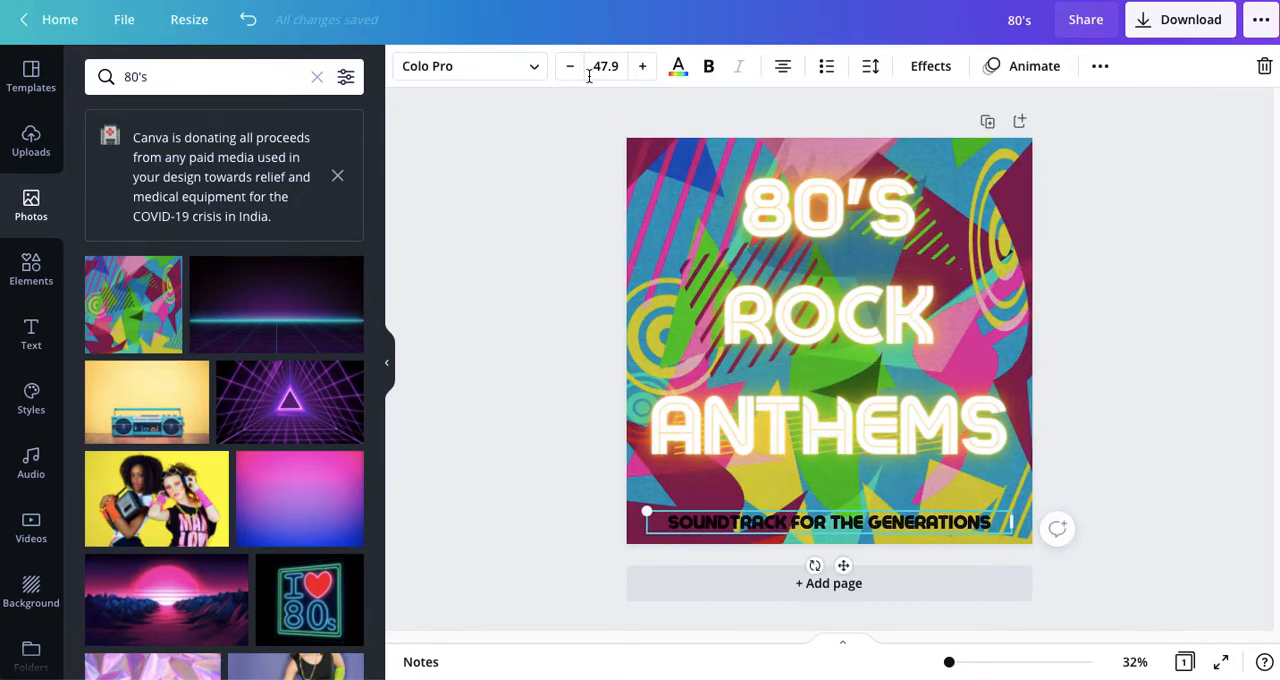
Step: Change the tagline's text colour to white
left_click(677, 68)
left_click(237, 162)
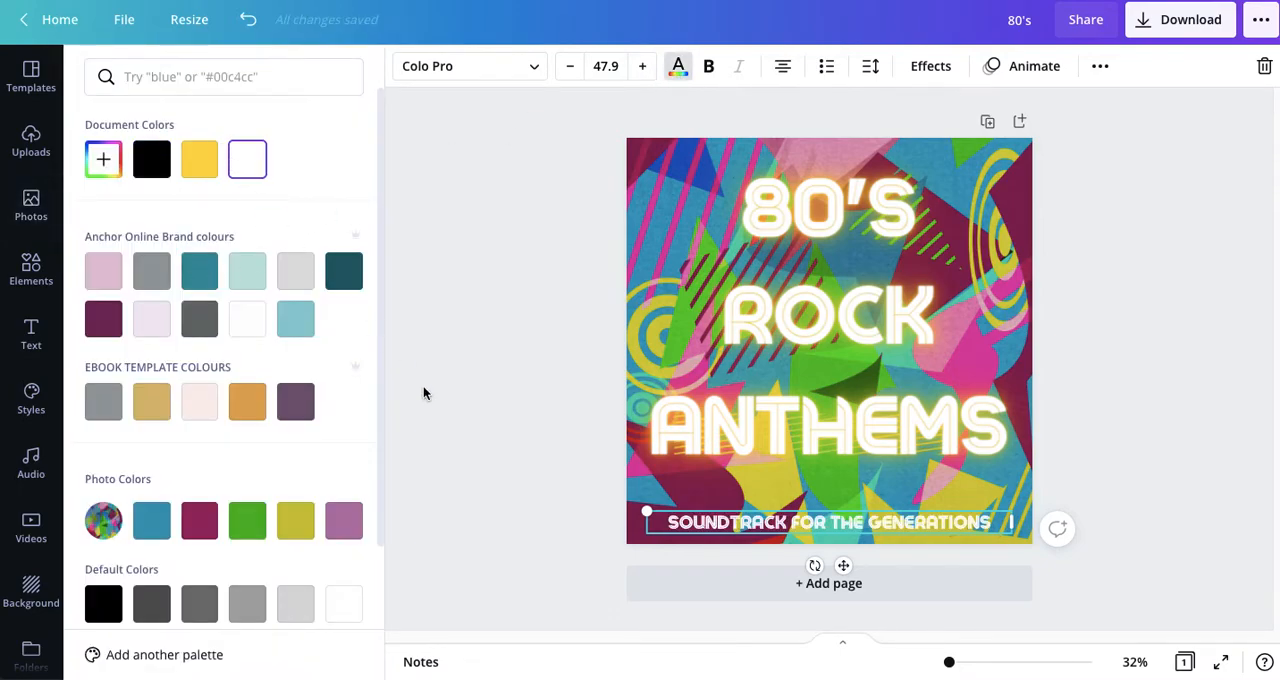
left_click(480, 460)
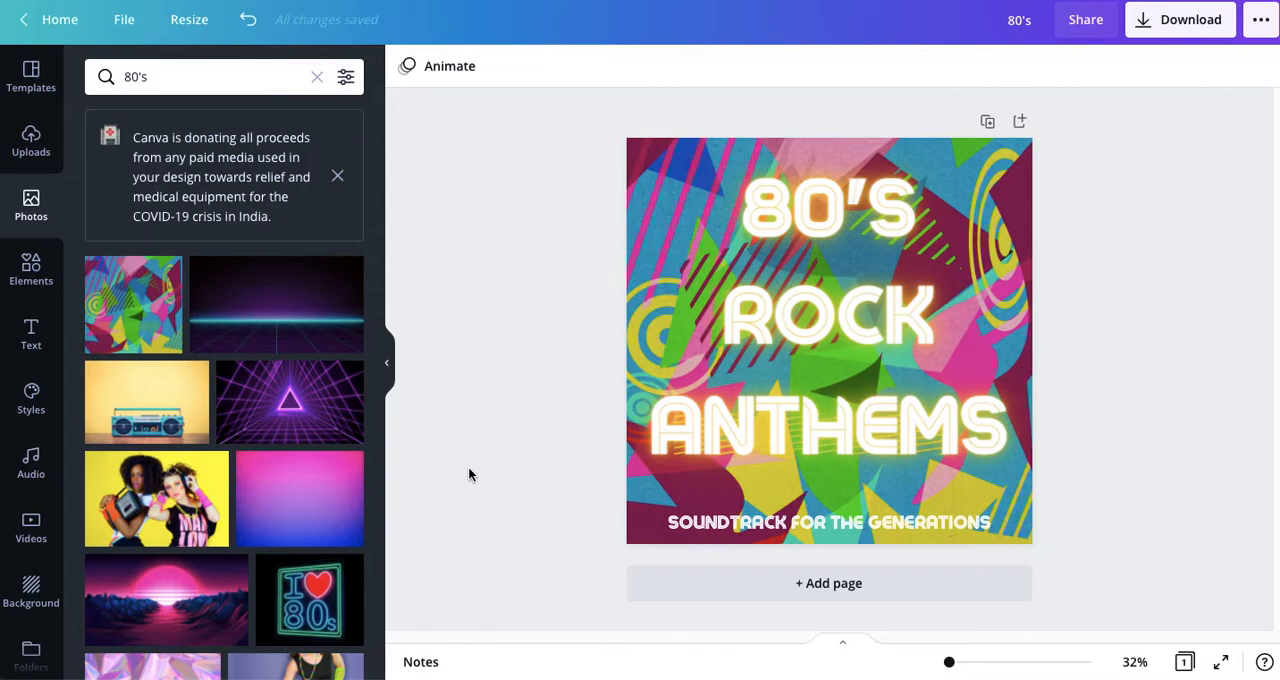
Step: Add a second page and fill it with the "I love 80s" neon sign photo
left_click(822, 588)
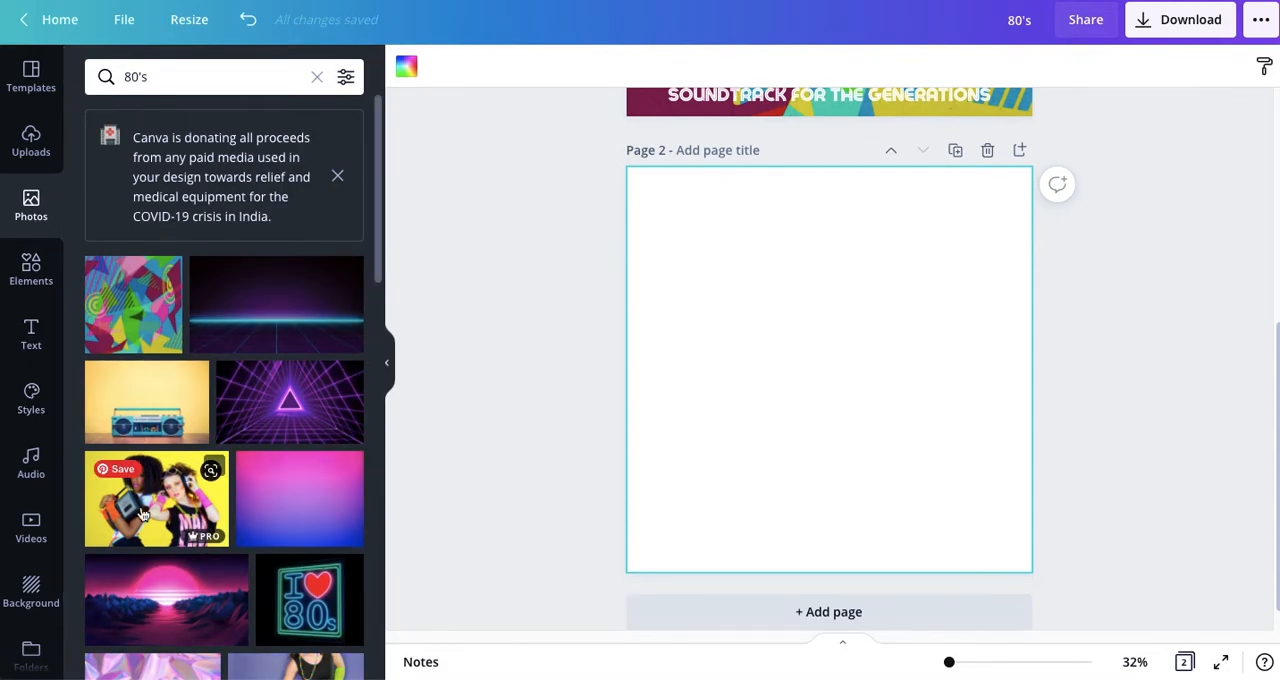
left_click(304, 615)
left_click_drag(832, 388, 882, 323)
left_click_drag(726, 432, 620, 674)
left_click_drag(746, 503, 773, 504)
left_click(454, 475)
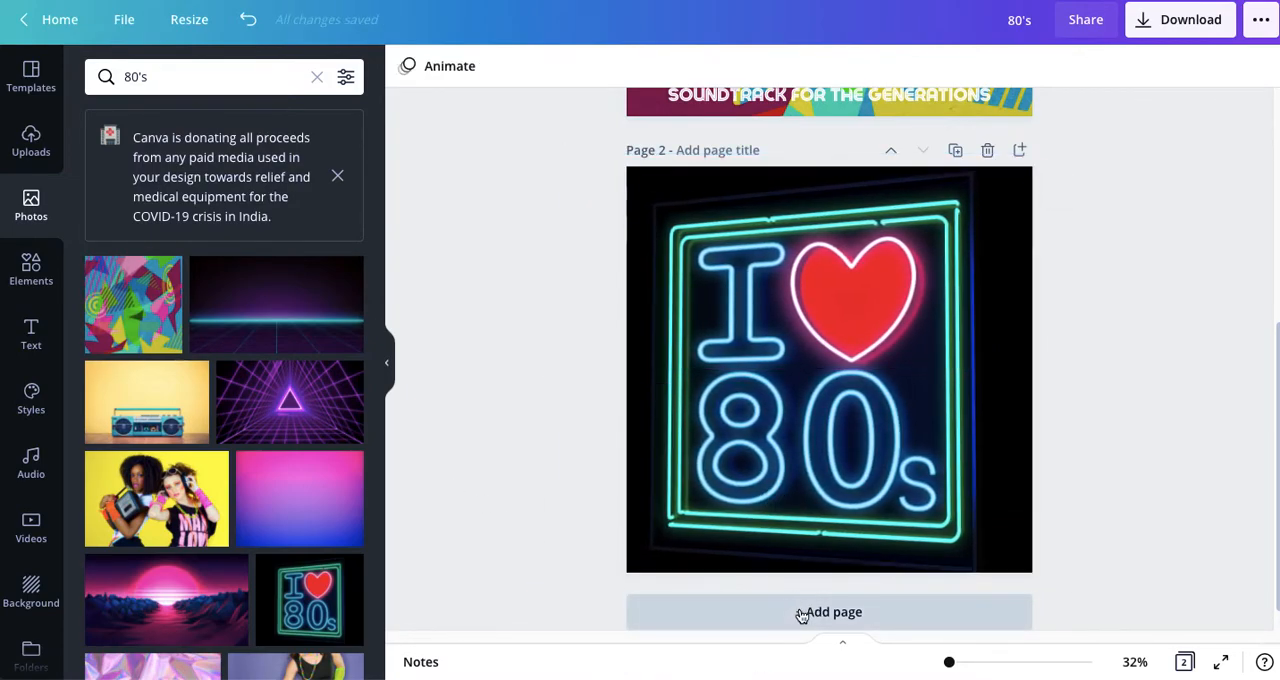
Step: Add a third page with the paint-splattered 80's logo graphic, enlarged and centred to nearly fill the page
left_click(801, 612)
scroll(212, 617, "down", 2)
scroll(212, 617, "down", 5)
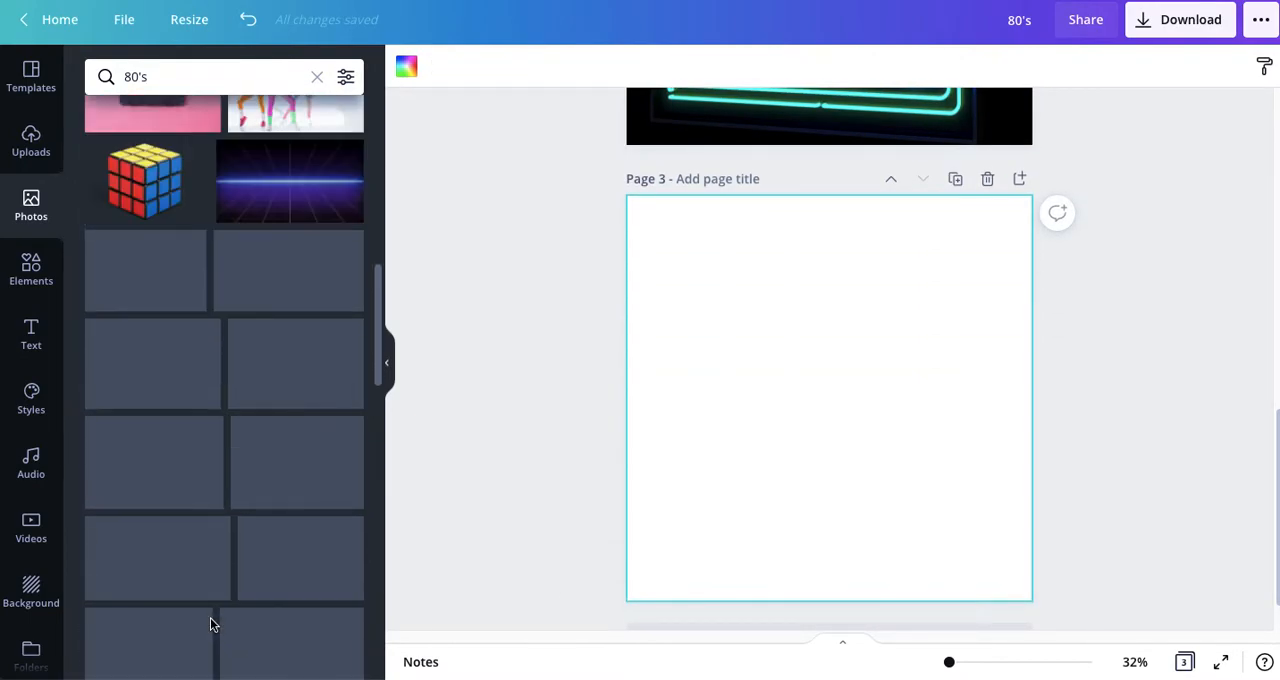
scroll(210, 617, "up", 5)
left_click(131, 353)
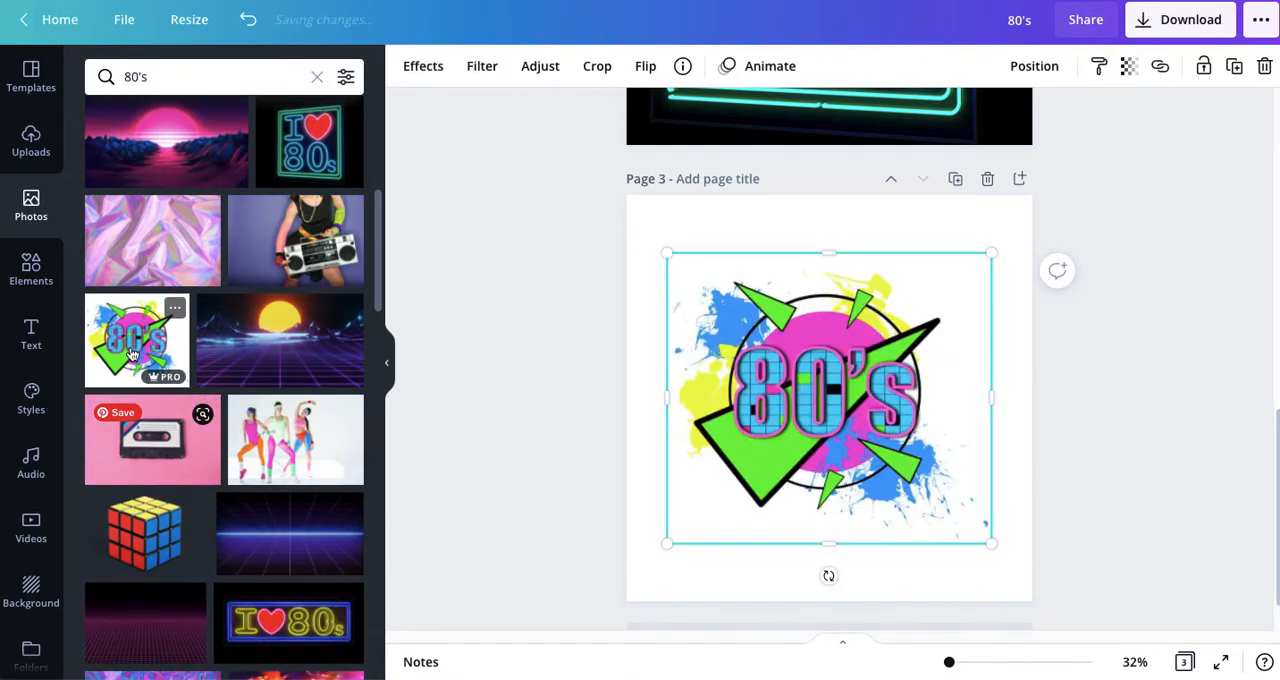
left_click_drag(805, 408, 832, 366)
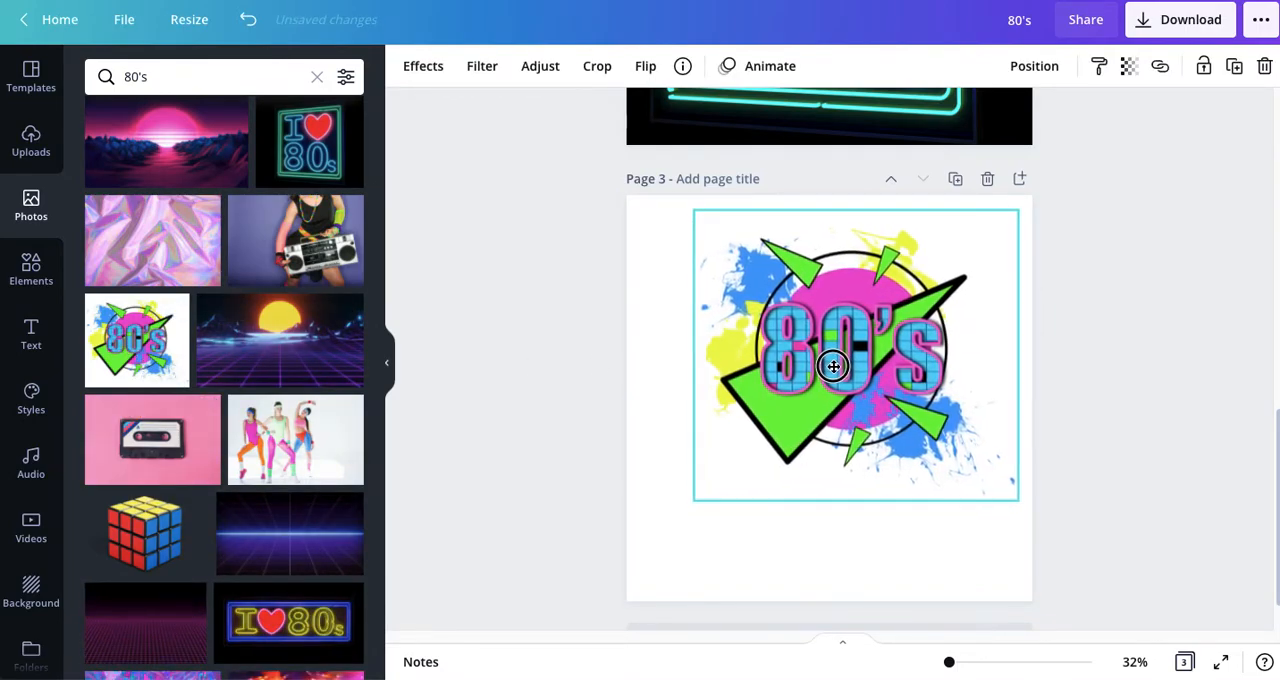
left_click_drag(697, 501, 668, 608)
left_click_drag(785, 431, 791, 437)
left_click(462, 401)
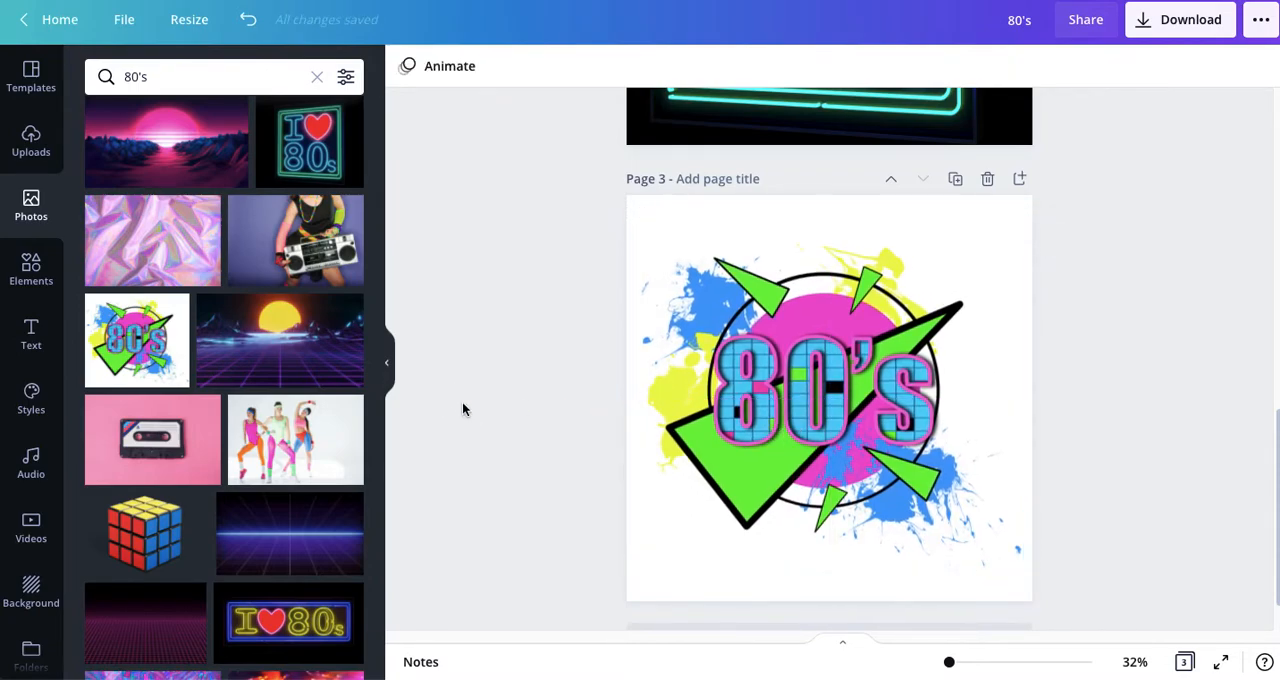
Step: Add a fourth page and enlarge the blue and purple laser grid photo to cover it completely
scroll(1000, 500, "down", 1)
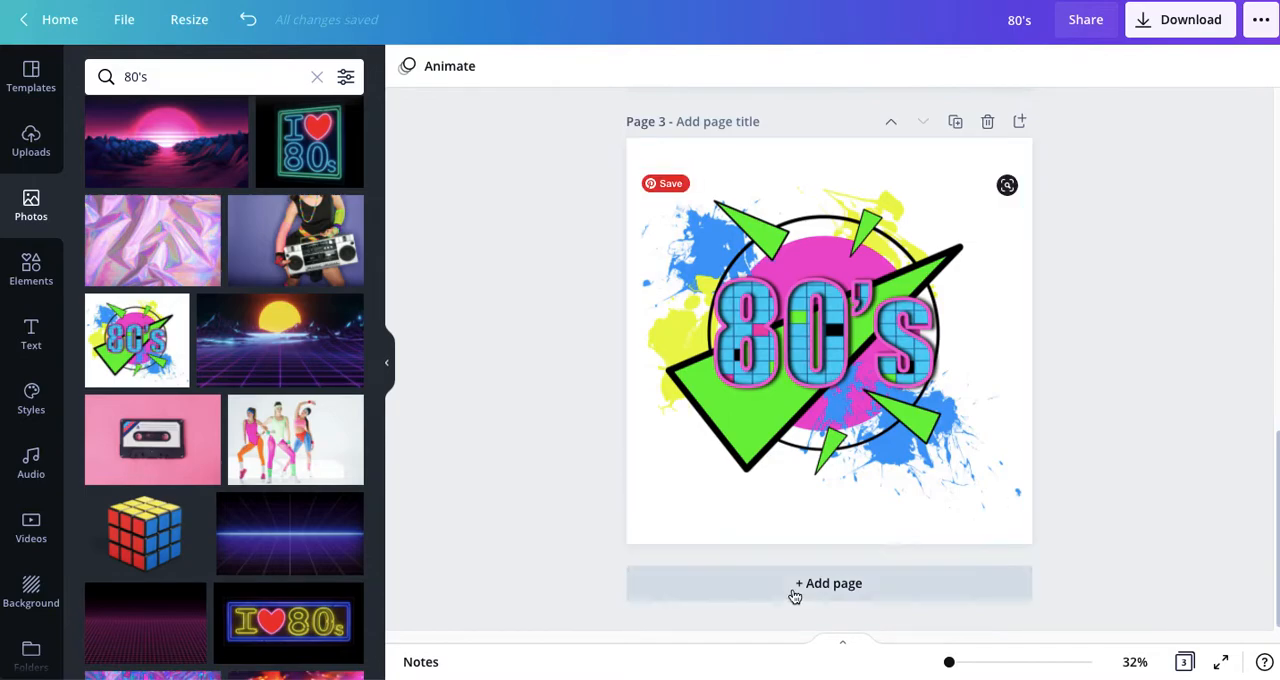
left_click(796, 592)
left_click(268, 538)
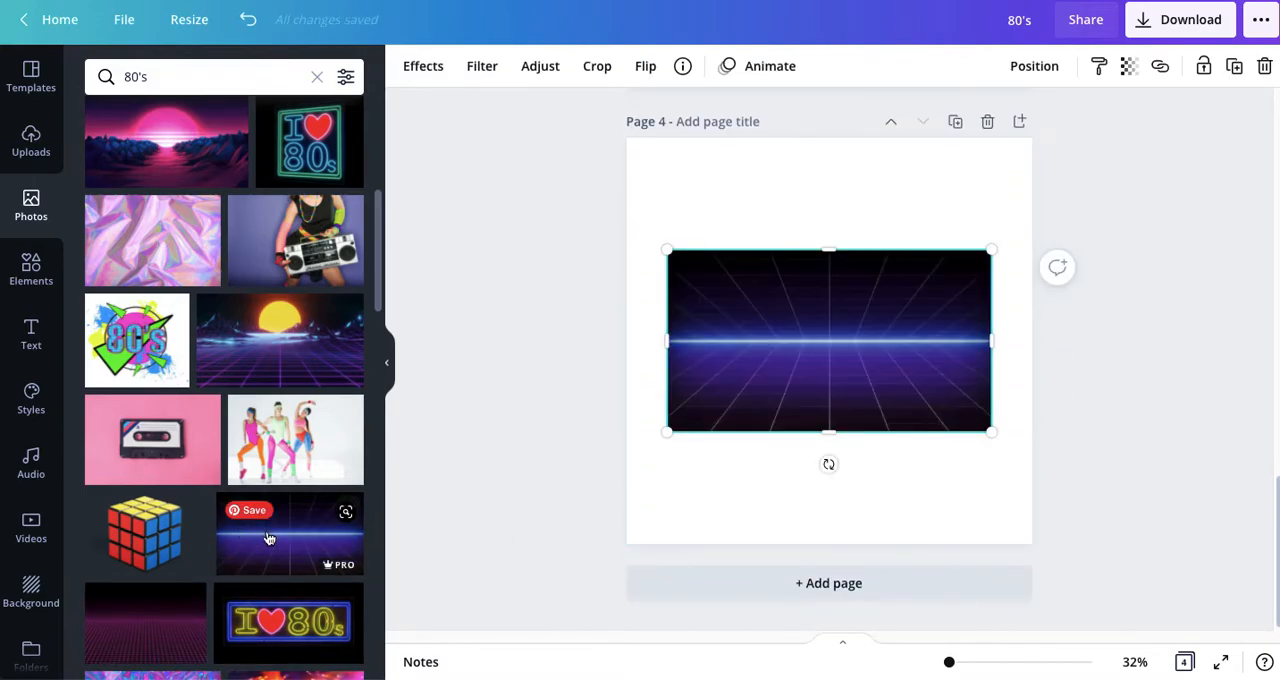
left_click_drag(666, 431, 460, 548)
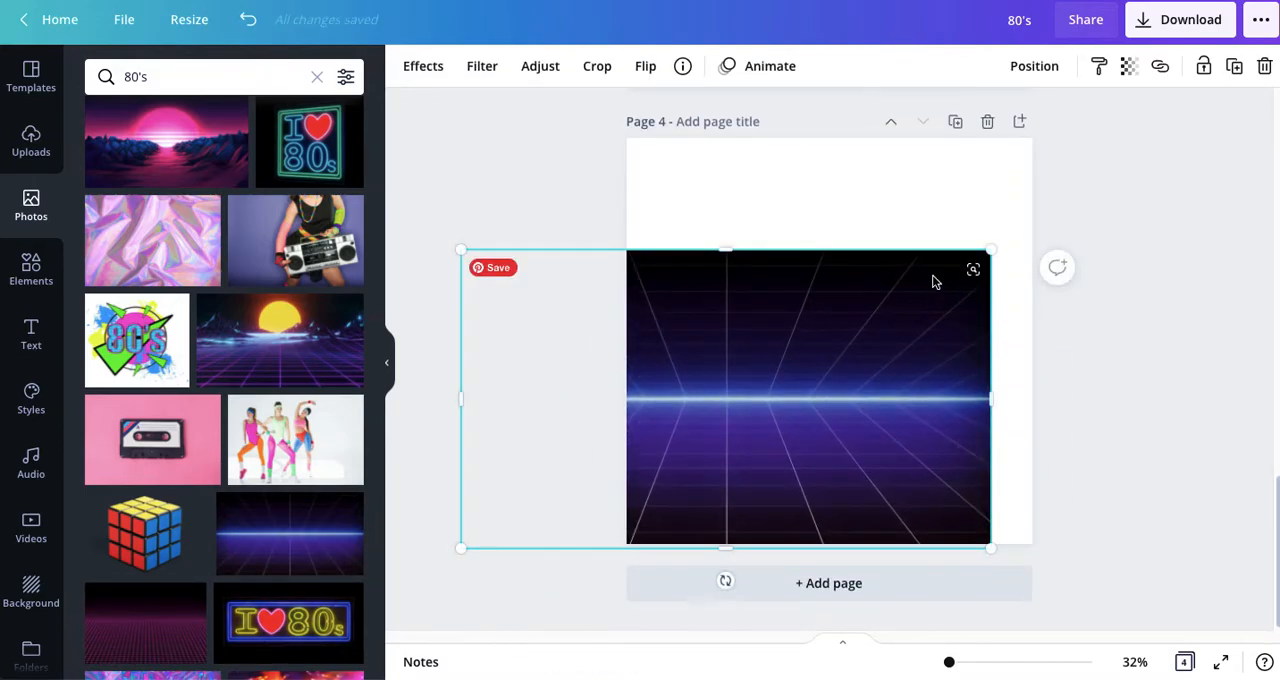
left_click_drag(992, 248, 1163, 151)
left_click_drag(883, 300, 871, 273)
left_click_drag(463, 535, 437, 600)
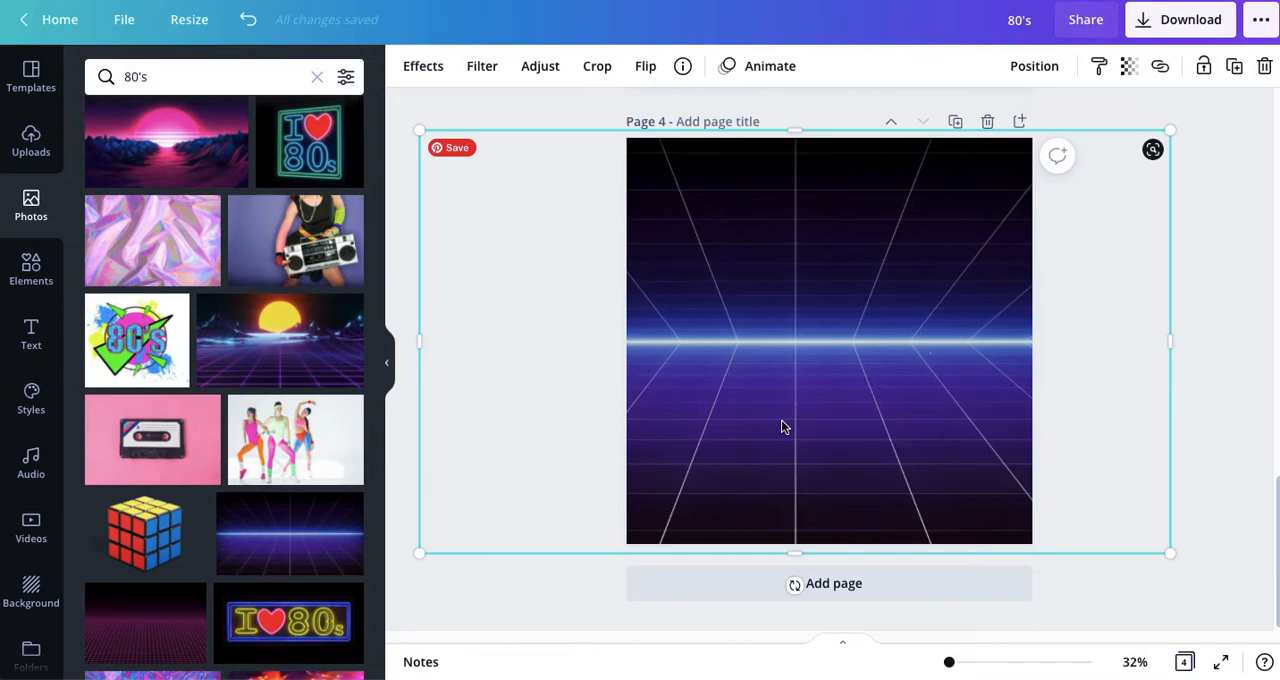
Step: Add the blue and purple neon "Level Up" text combination to page 4
left_click(30, 337)
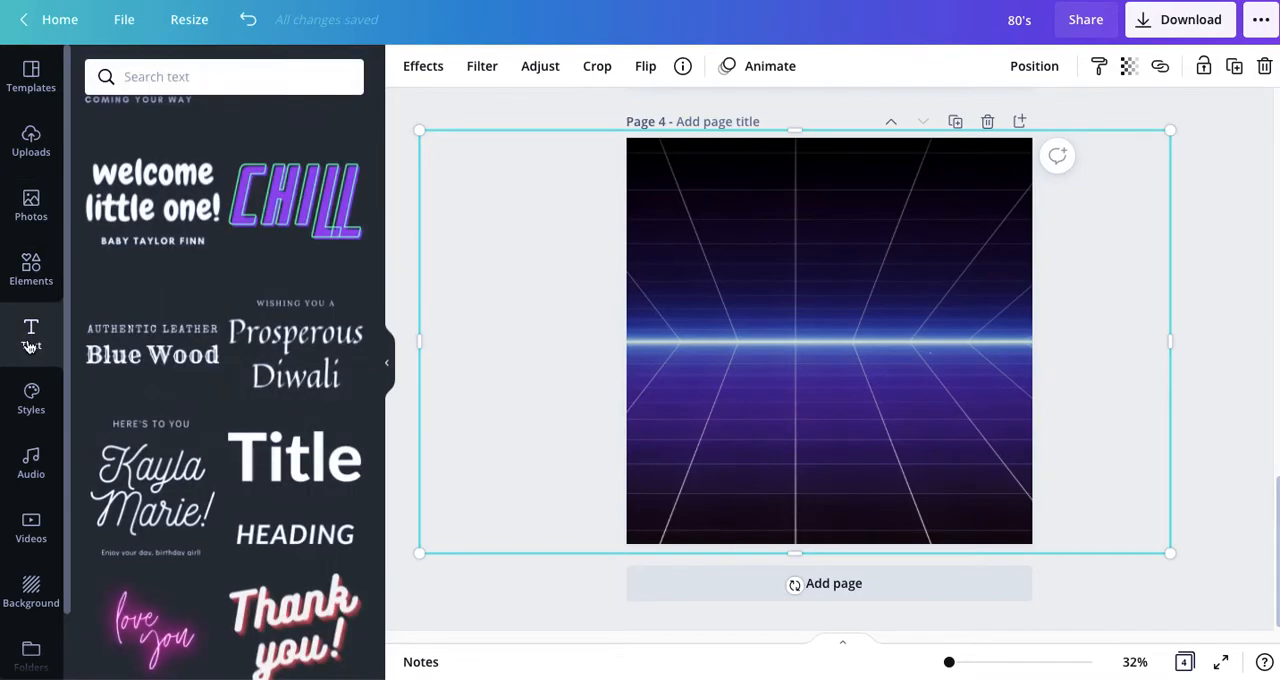
scroll(358, 412, "up", 1)
scroll(357, 470, "down", 5)
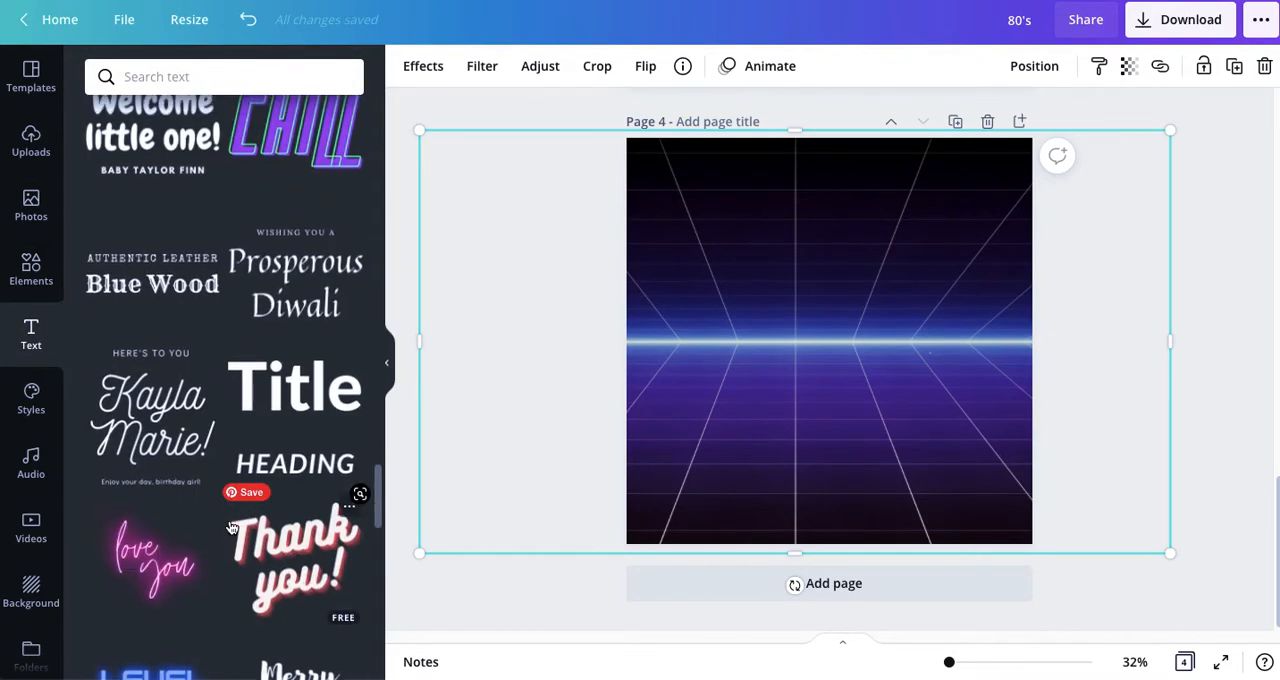
left_click(152, 265)
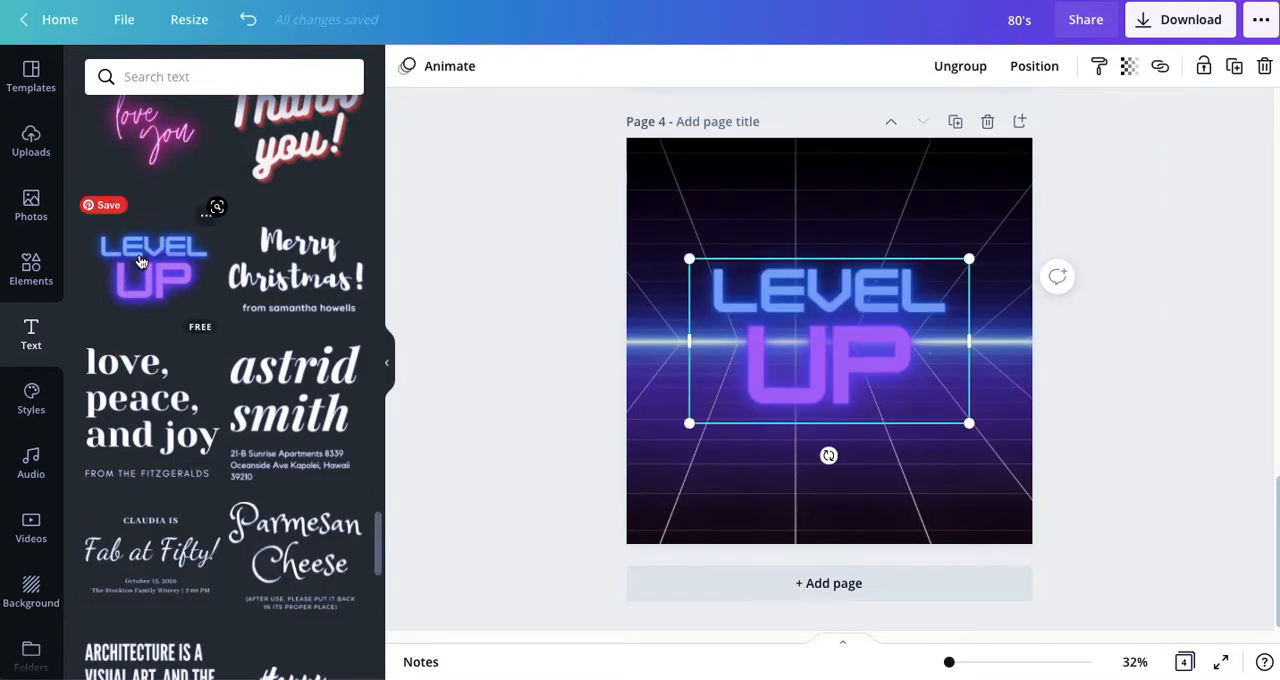
Step: Replace the neon text's upper line with "80's" and its lower line with "ELECTRIC"
left_click(816, 340)
left_click(755, 284)
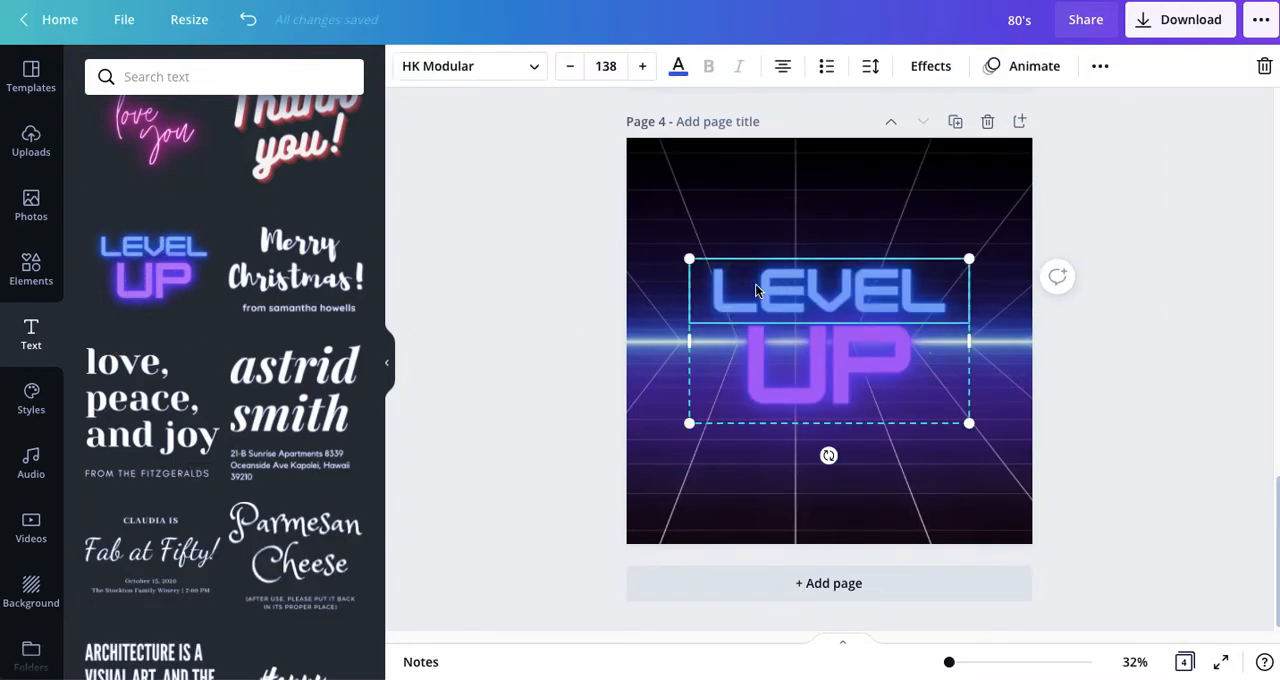
left_click_drag(704, 288, 930, 289)
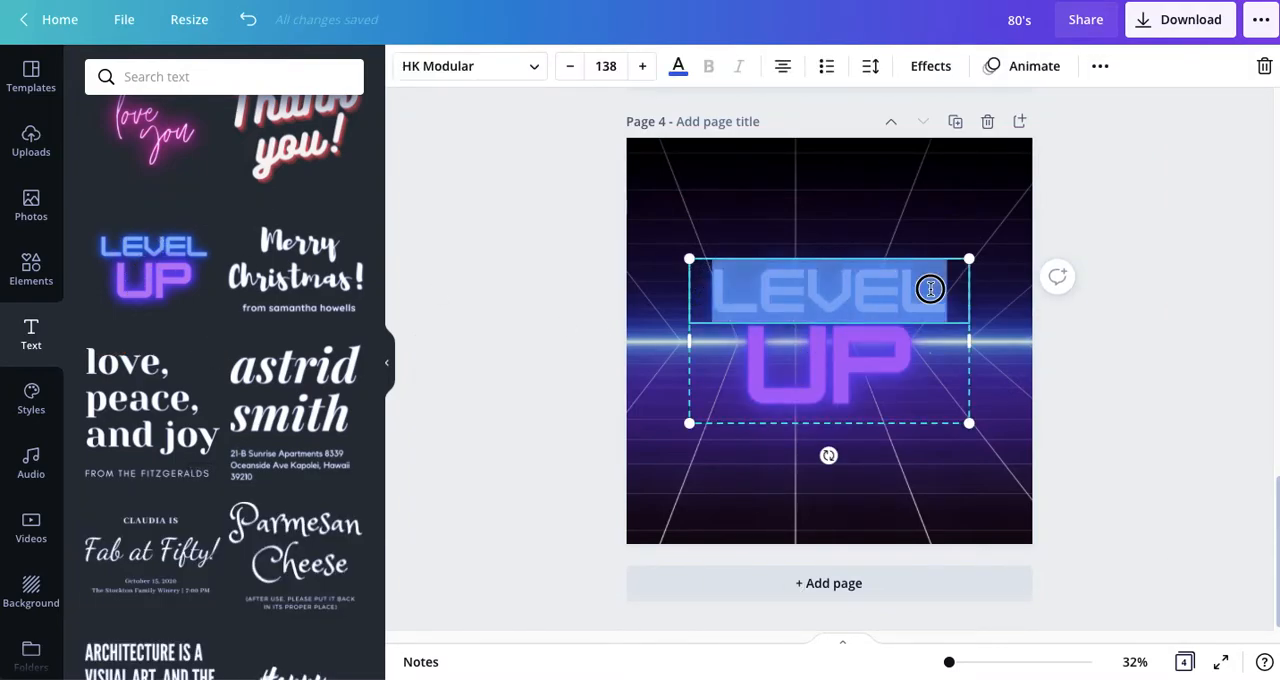
type("80's")
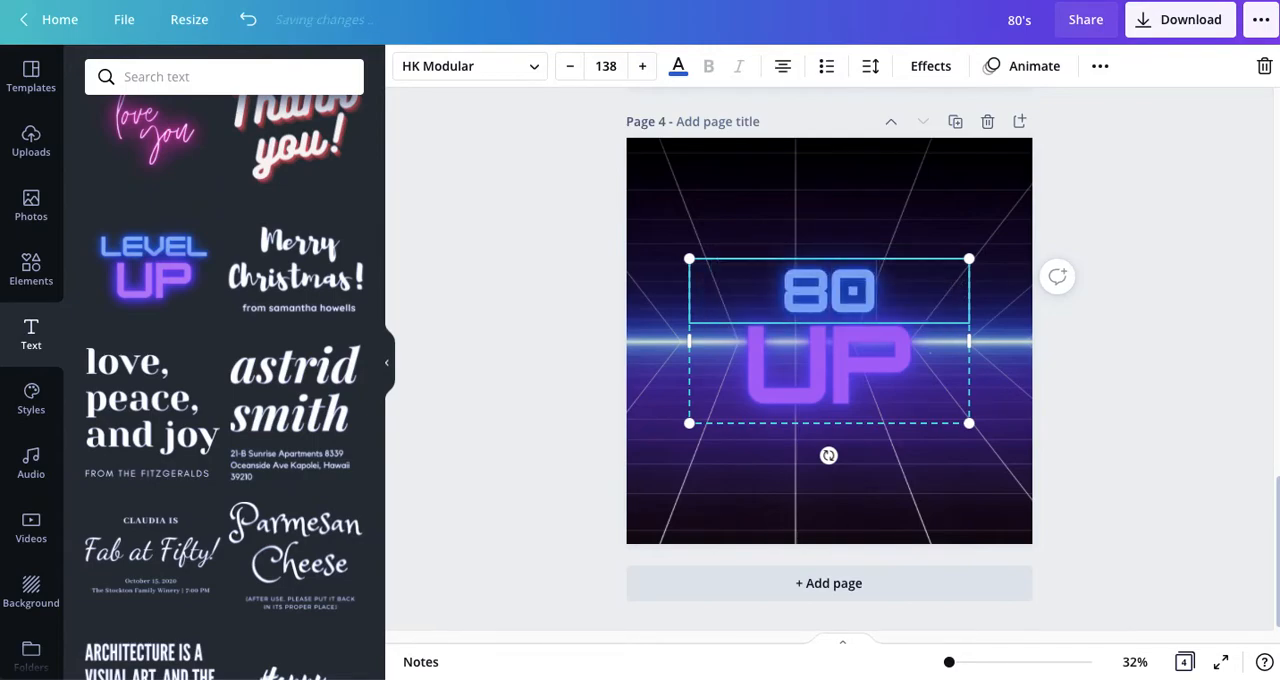
left_click(943, 353)
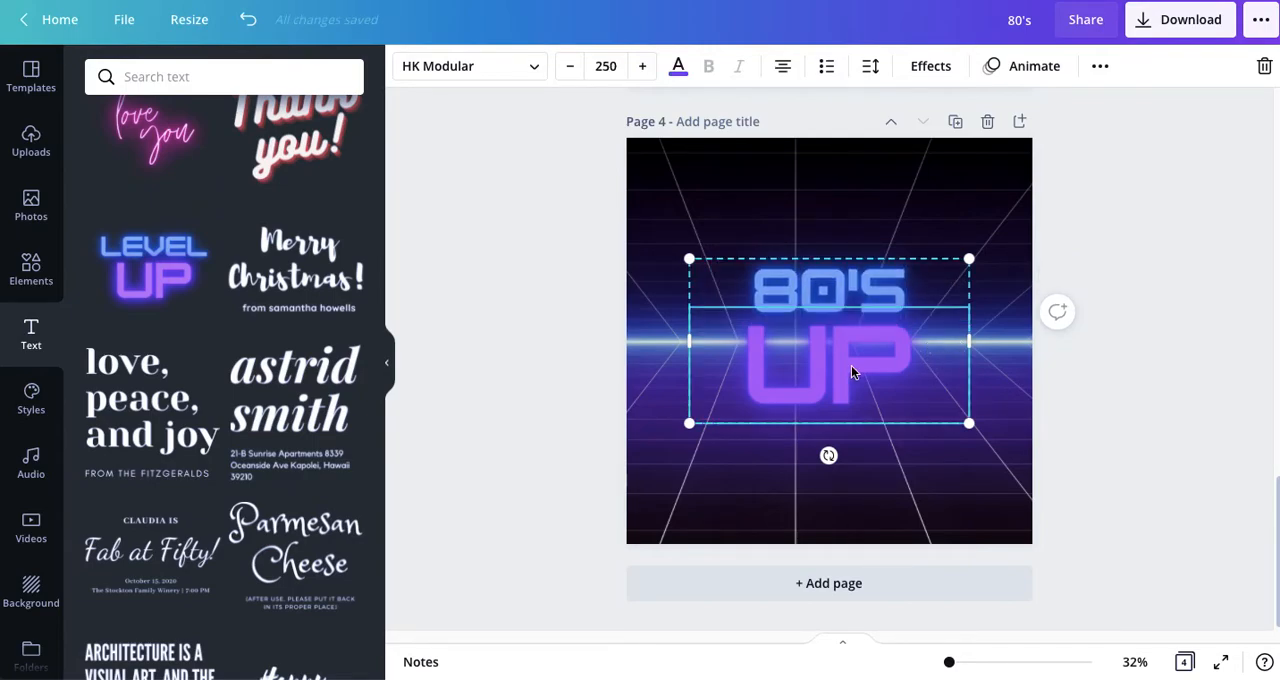
left_click_drag(743, 371, 913, 372)
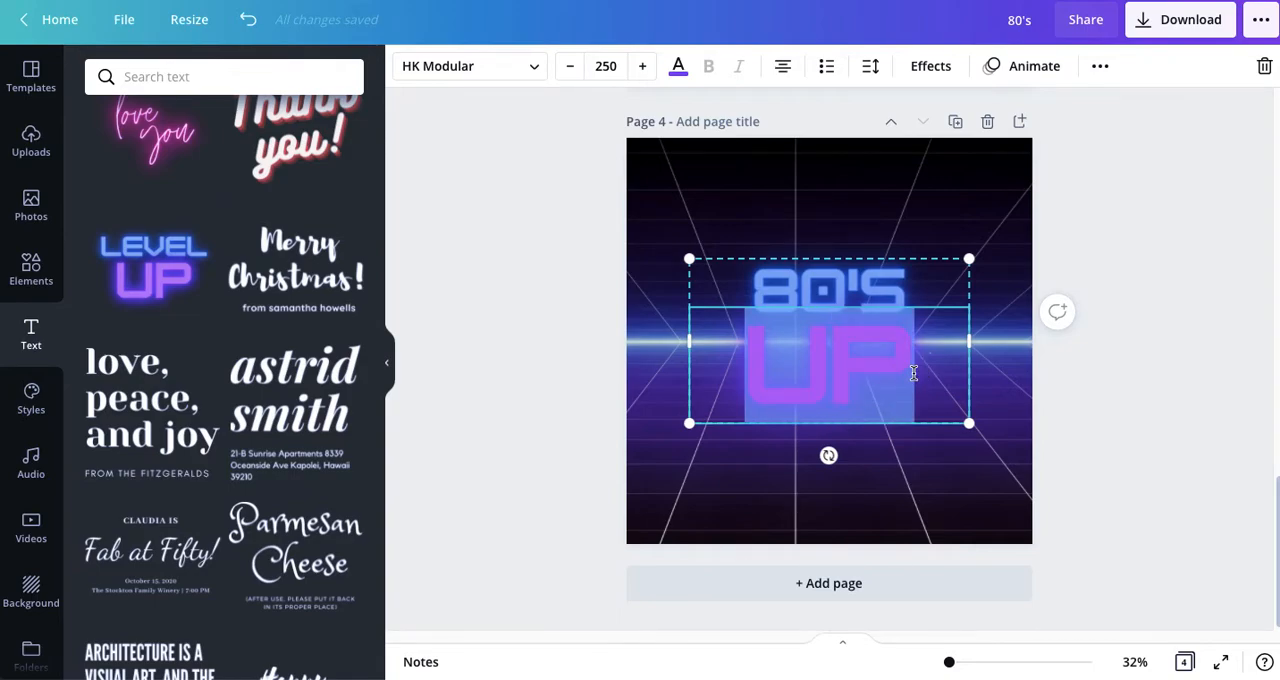
type("ELECTRIC")
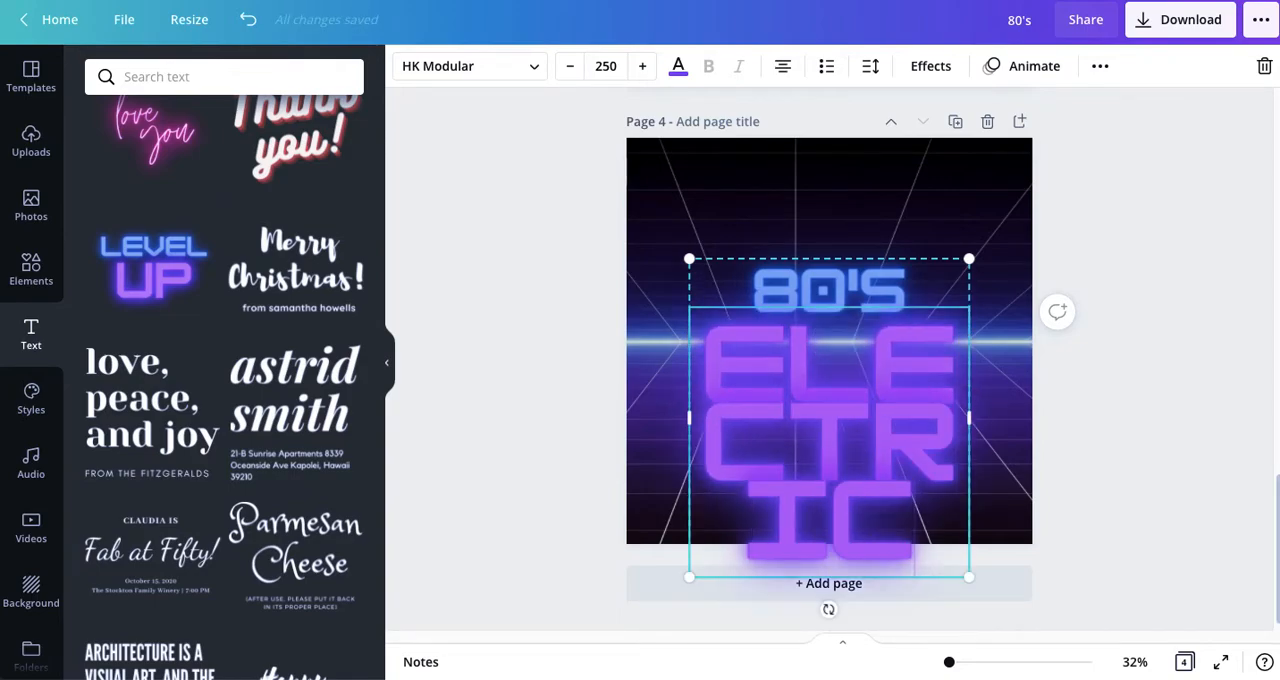
Step: Widen the neon text group and scale it down so that it spans the page's width
left_click_drag(687, 418, 632, 418)
left_click_drag(967, 418, 1032, 418)
left_click_drag(1021, 493, 886, 411)
left_click_drag(904, 337, 1032, 333)
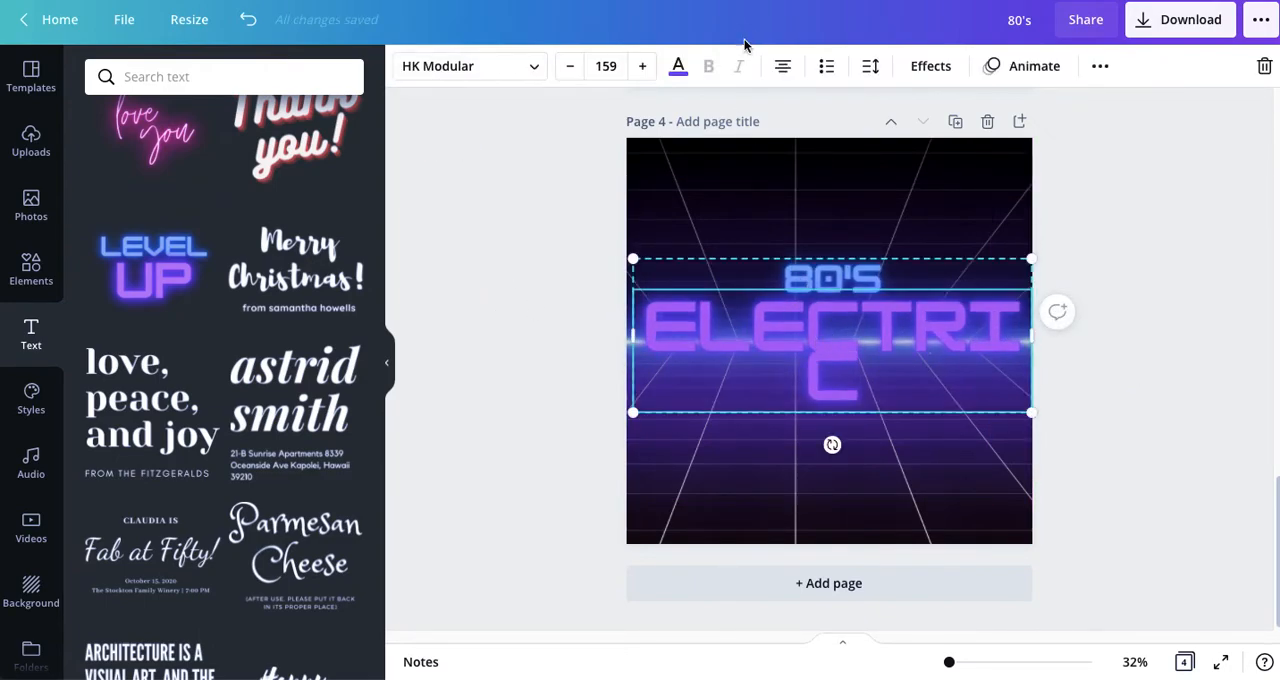
Step: Ungroup the neon text and move "80's" up into the upper part of the cover
left_click(1100, 66)
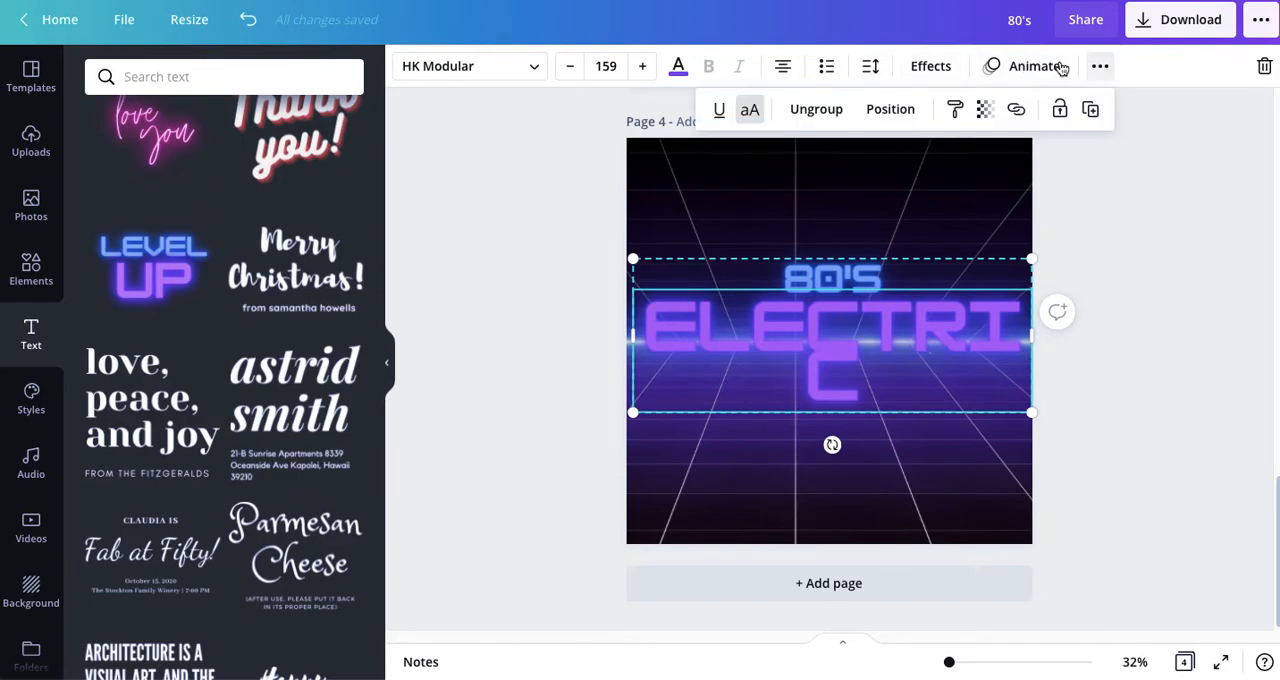
left_click(834, 110)
left_click(565, 332)
left_click_drag(827, 272, 833, 195)
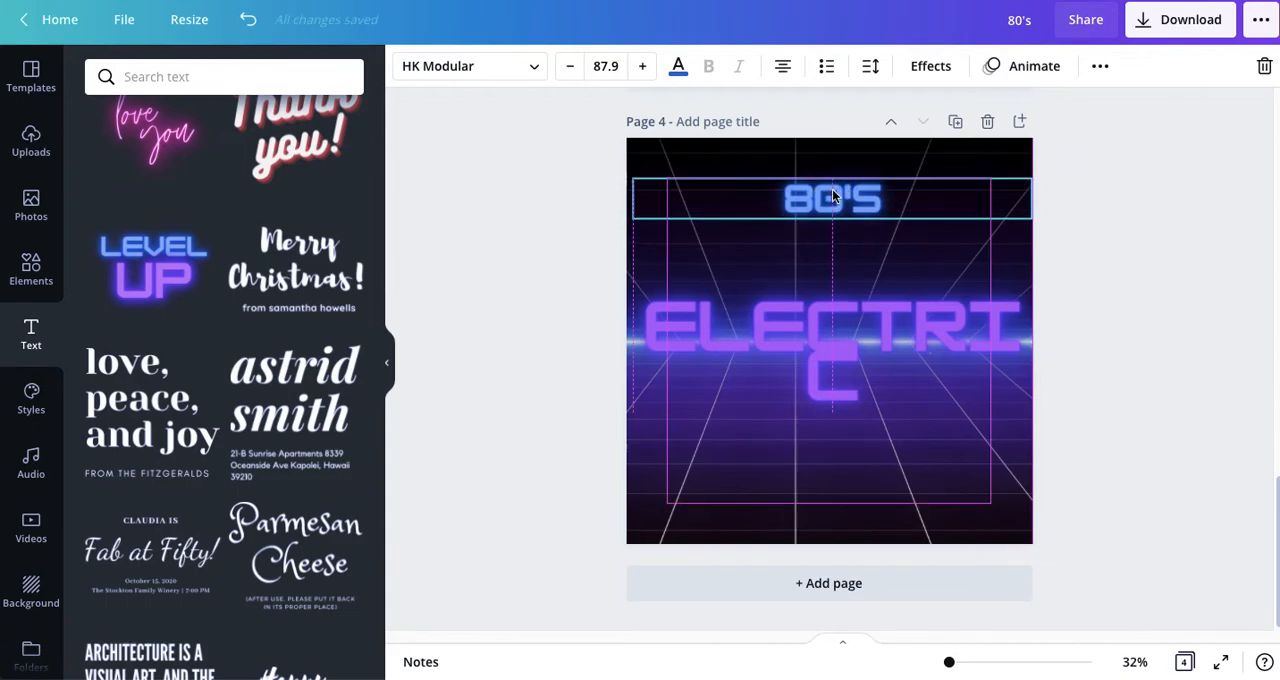
Step: Shrink "ELECTRIC" to font size 127, widen its box to fit one line, and centre it below the glowing horizon line
left_click(815, 344)
left_click_drag(630, 413, 714, 387)
left_click_drag(716, 340, 652, 342)
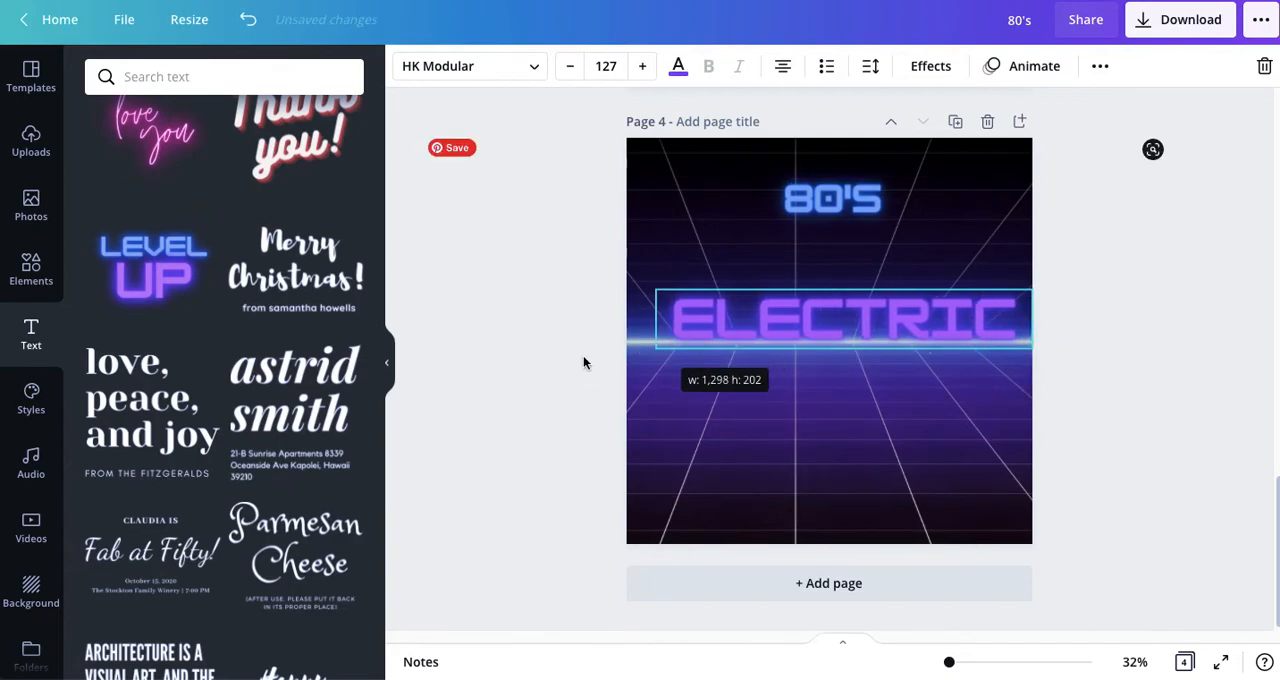
left_click_drag(835, 320, 823, 388)
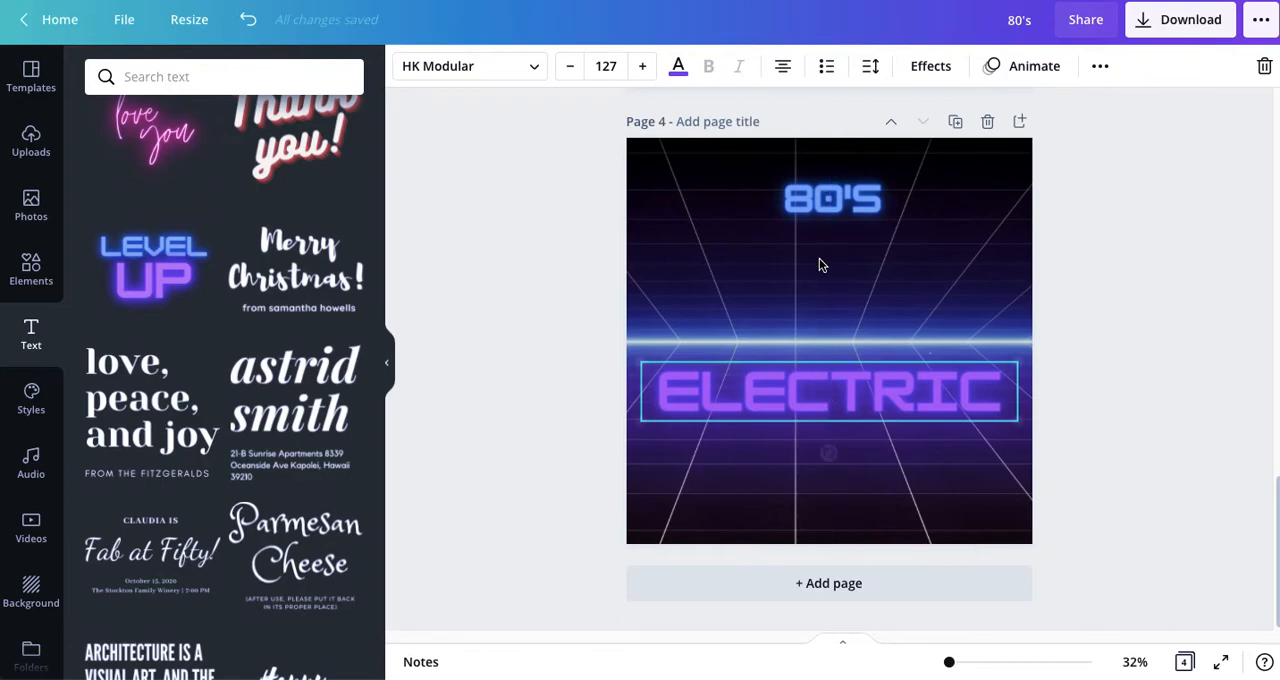
Step: Increase the font size of the "80's" text to 181
left_click(825, 203)
left_click(643, 67)
left_click(643, 67)
left_click(643, 67)
left_click(643, 67)
left_click(643, 67)
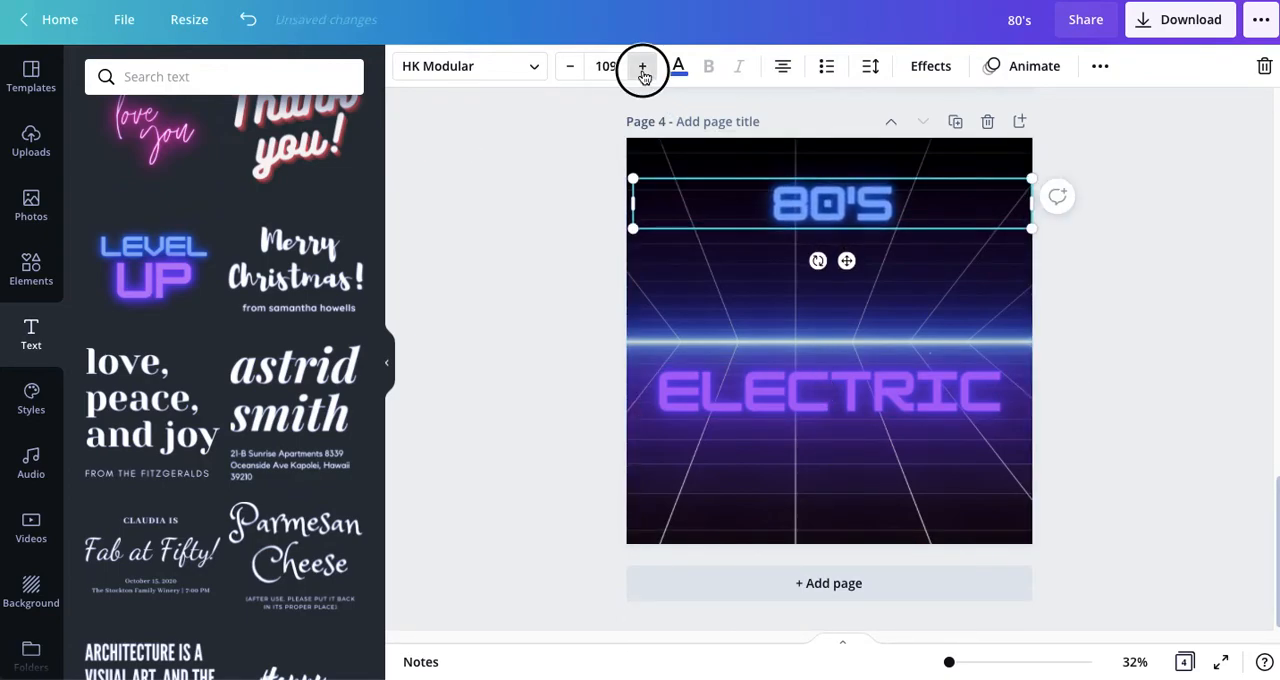
left_click(643, 67)
left_click(643, 67)
left_click(643, 67)
left_click(643, 67)
left_click(643, 67)
left_click(643, 67)
left_click(643, 67)
left_click(643, 67)
left_click(643, 67)
left_click(643, 67)
left_click(643, 67)
left_click(643, 67)
left_click(643, 67)
left_click(643, 67)
Step: Add "LIGHTBOX" as a second line under "ELECTRIC" in the purple text
left_click(916, 385)
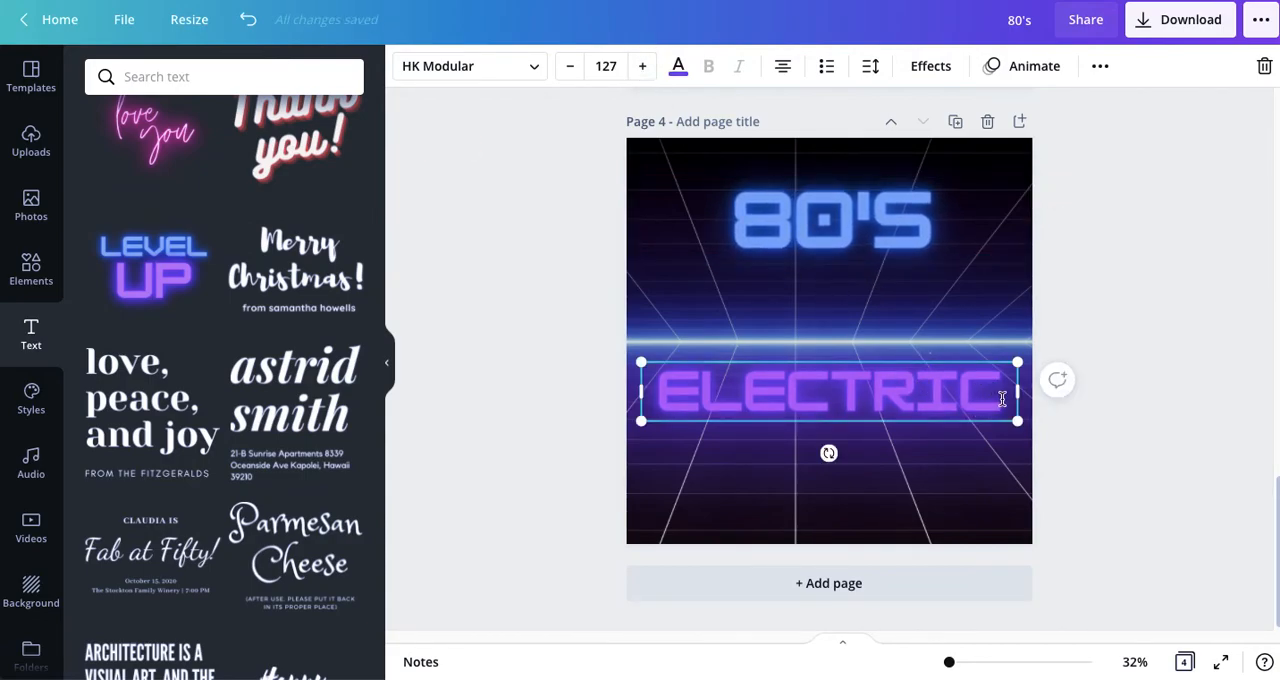
key("Return")
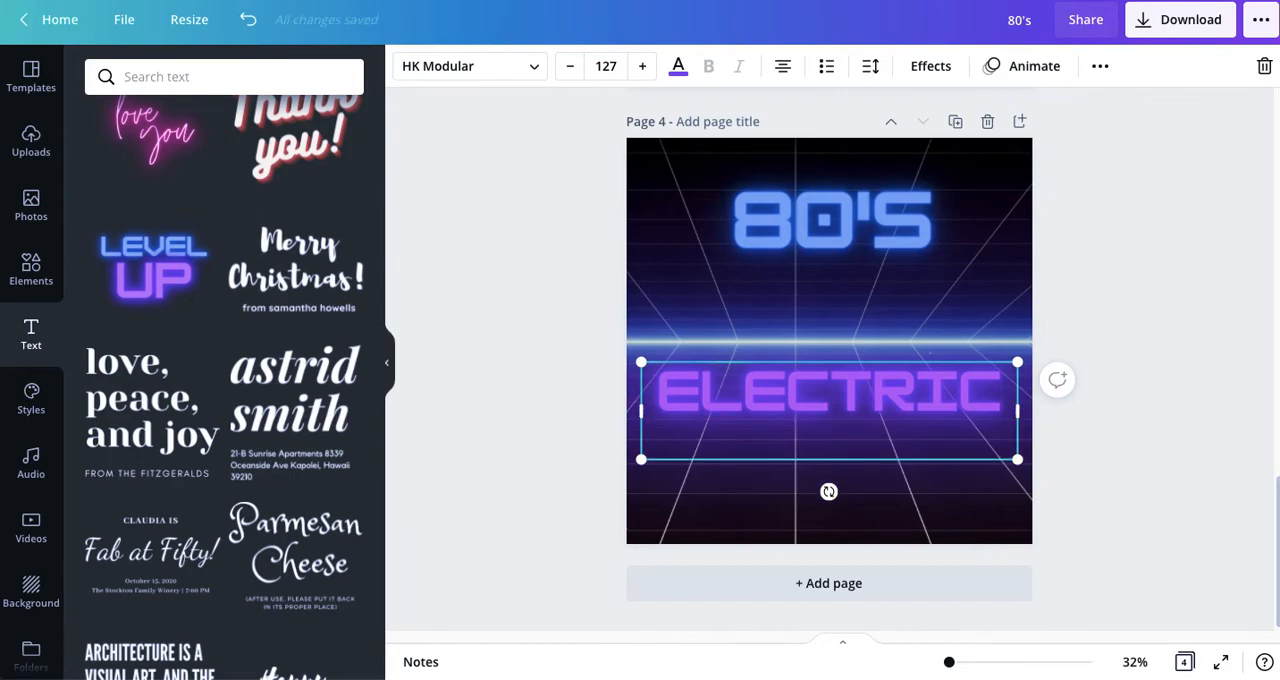
type("LIGHTBOX")
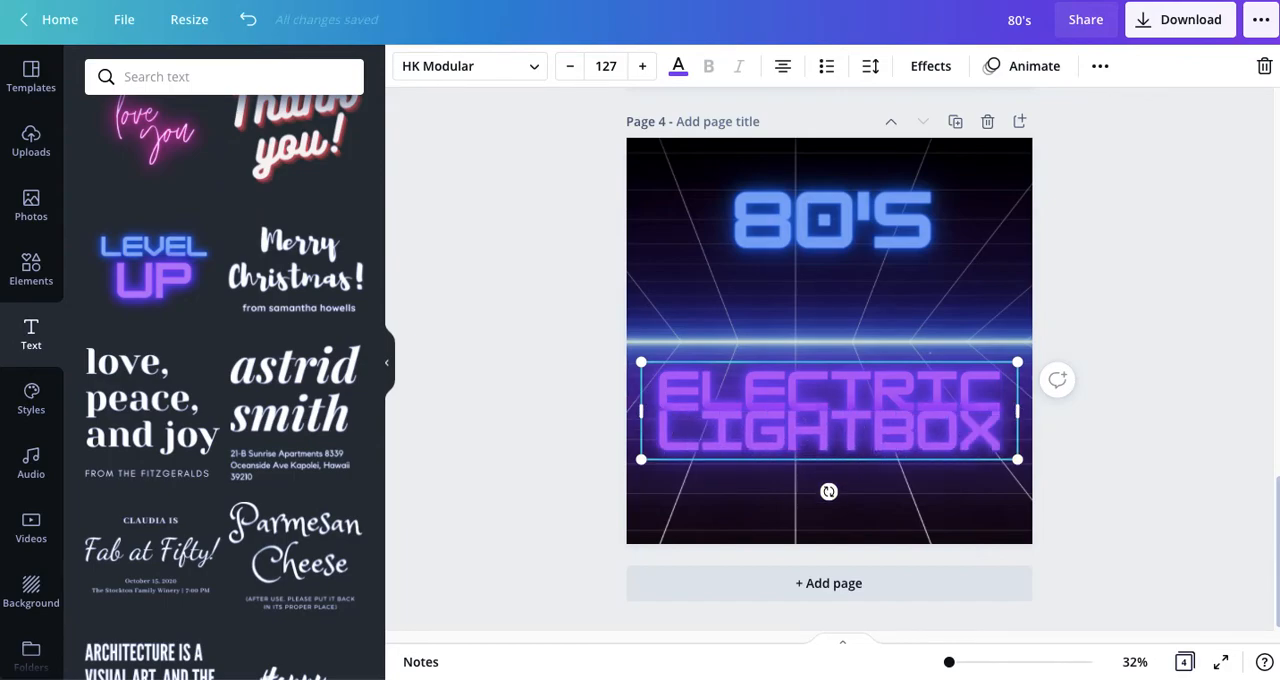
Step: Move the "ELECTRIC LIGHTBOX" text slightly lower and set its line spacing to 1.4
left_click(554, 405)
left_click_drag(815, 430, 815, 440)
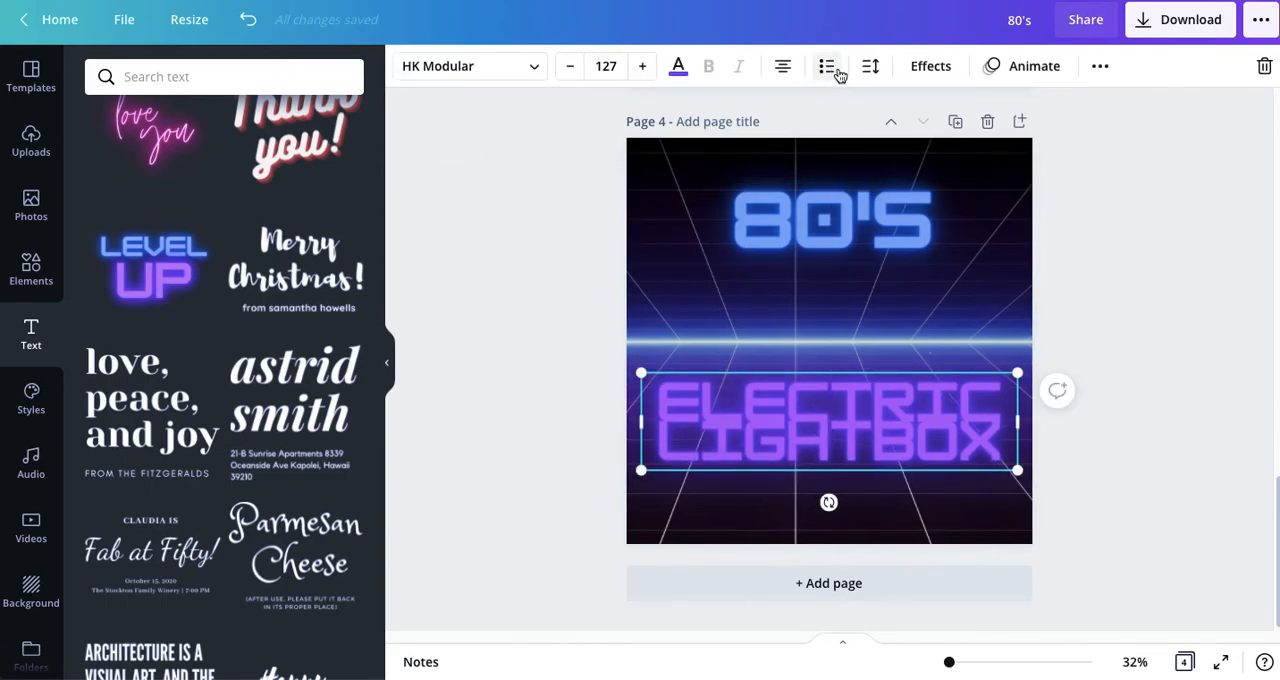
left_click(870, 70)
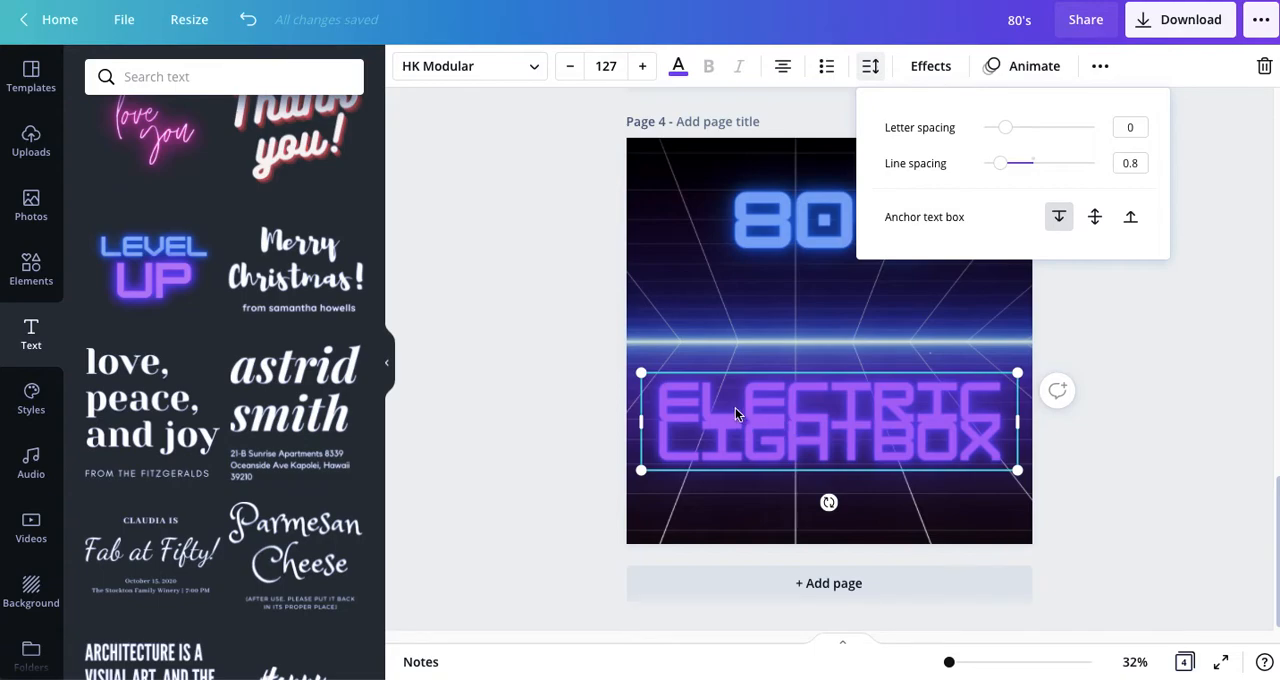
left_click_drag(1000, 168, 1031, 168)
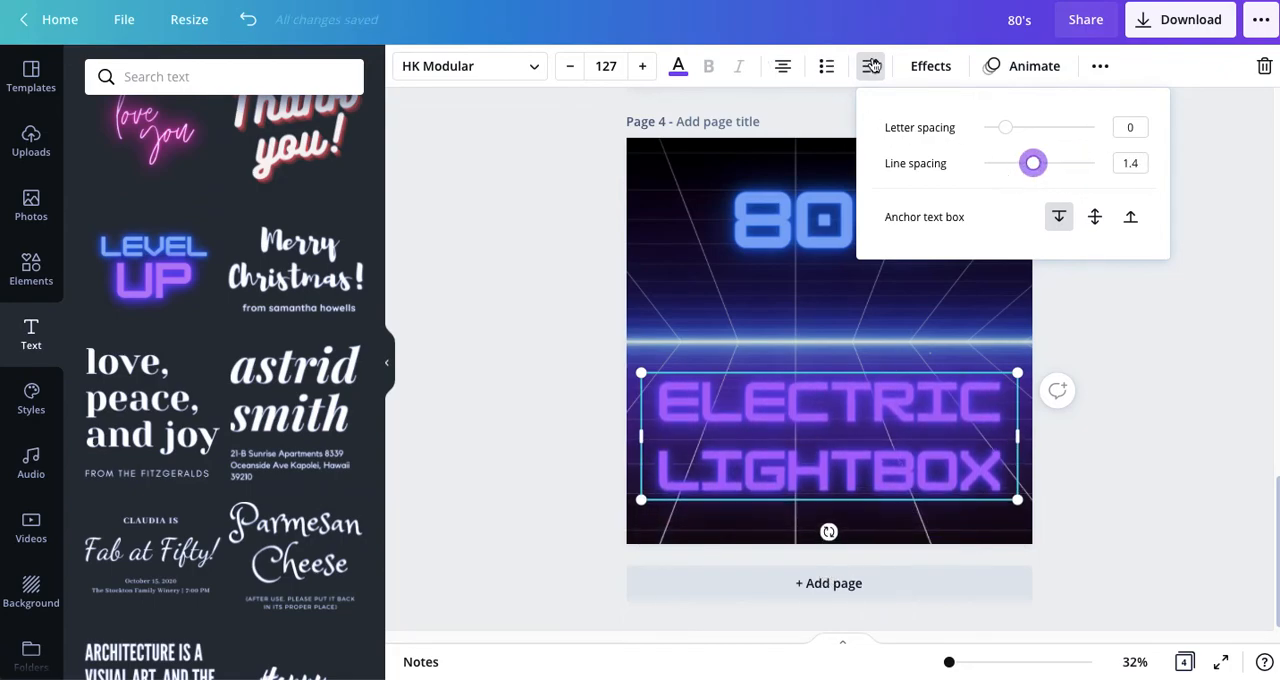
Step: Set the "80's" text to font size 200 and shift it slightly lower above the horizon line
left_click(794, 226)
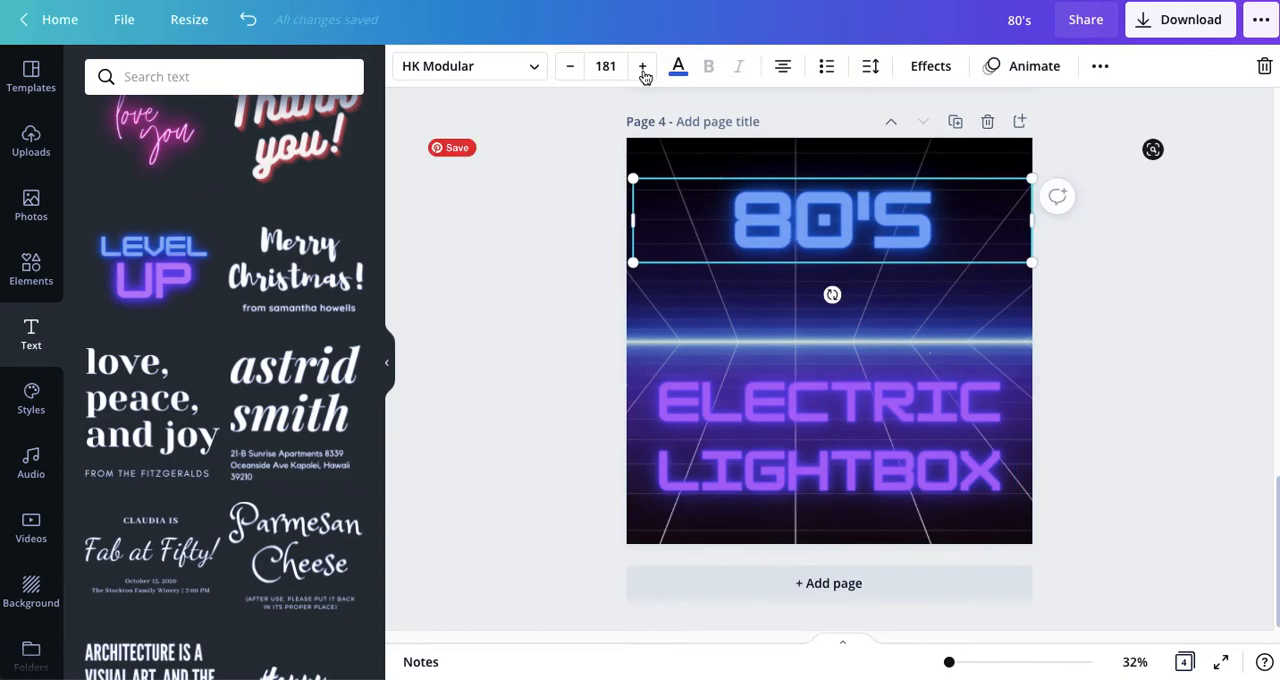
left_click(583, 67)
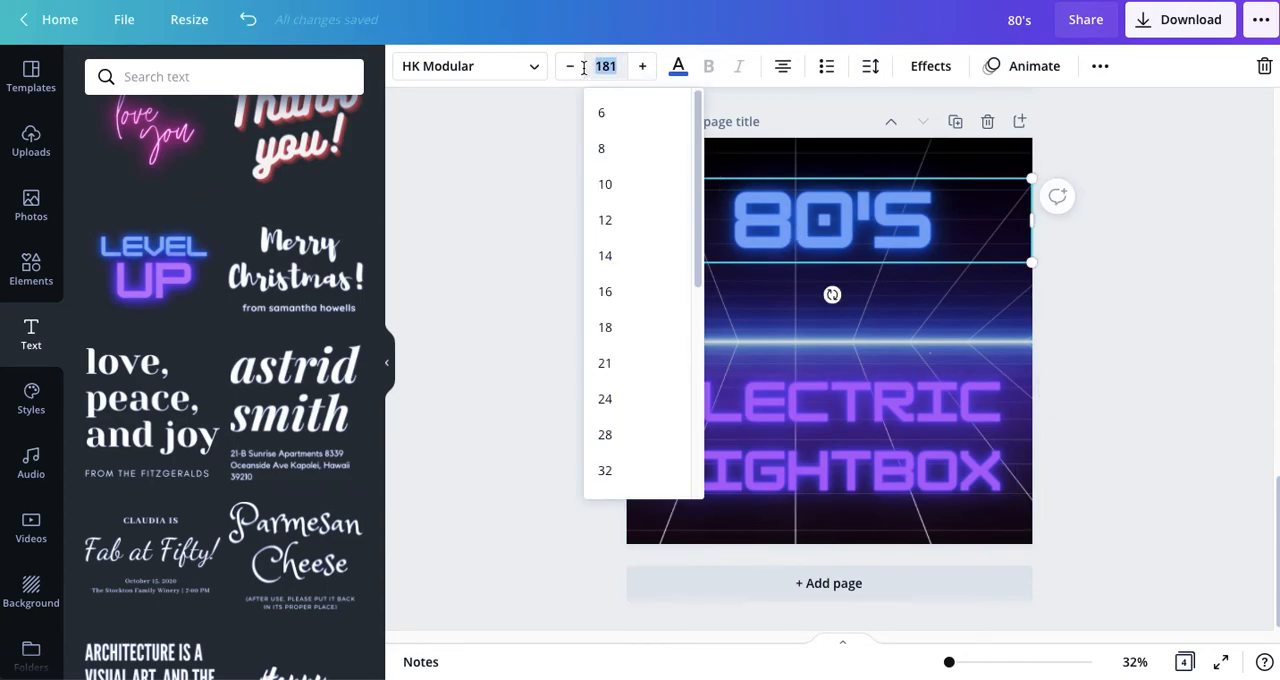
key("Return")
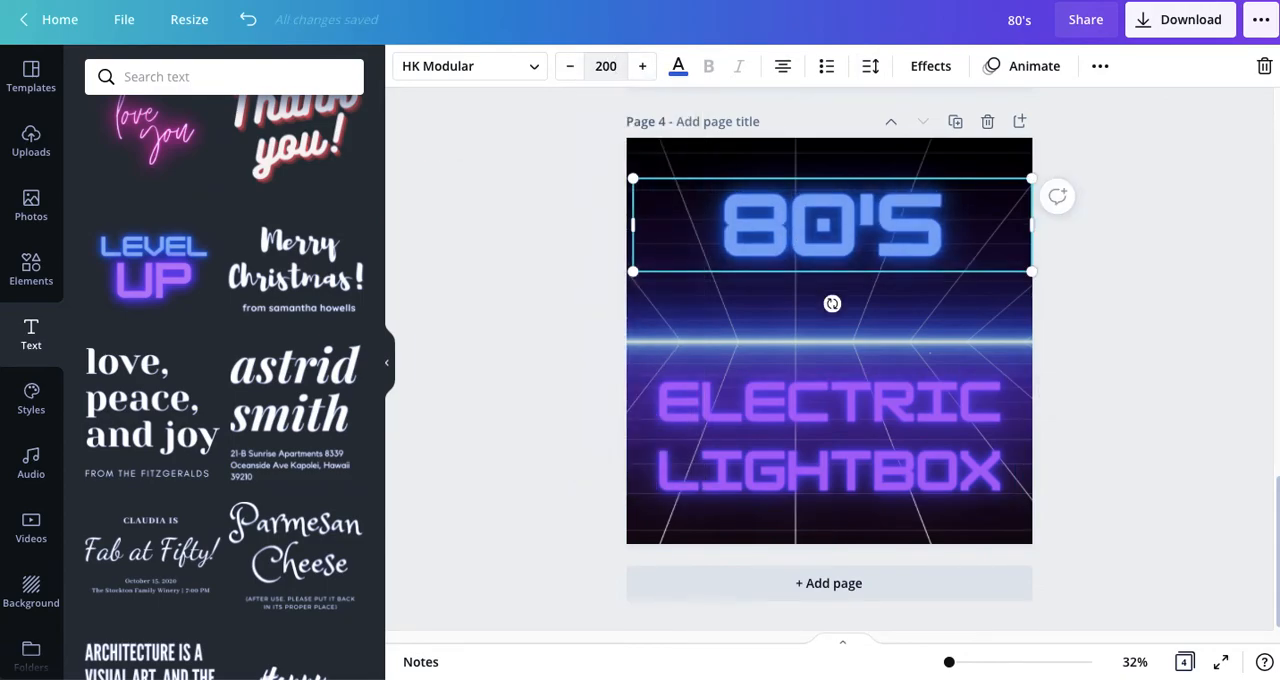
left_click(597, 320)
left_click_drag(793, 231, 790, 247)
left_click(482, 404)
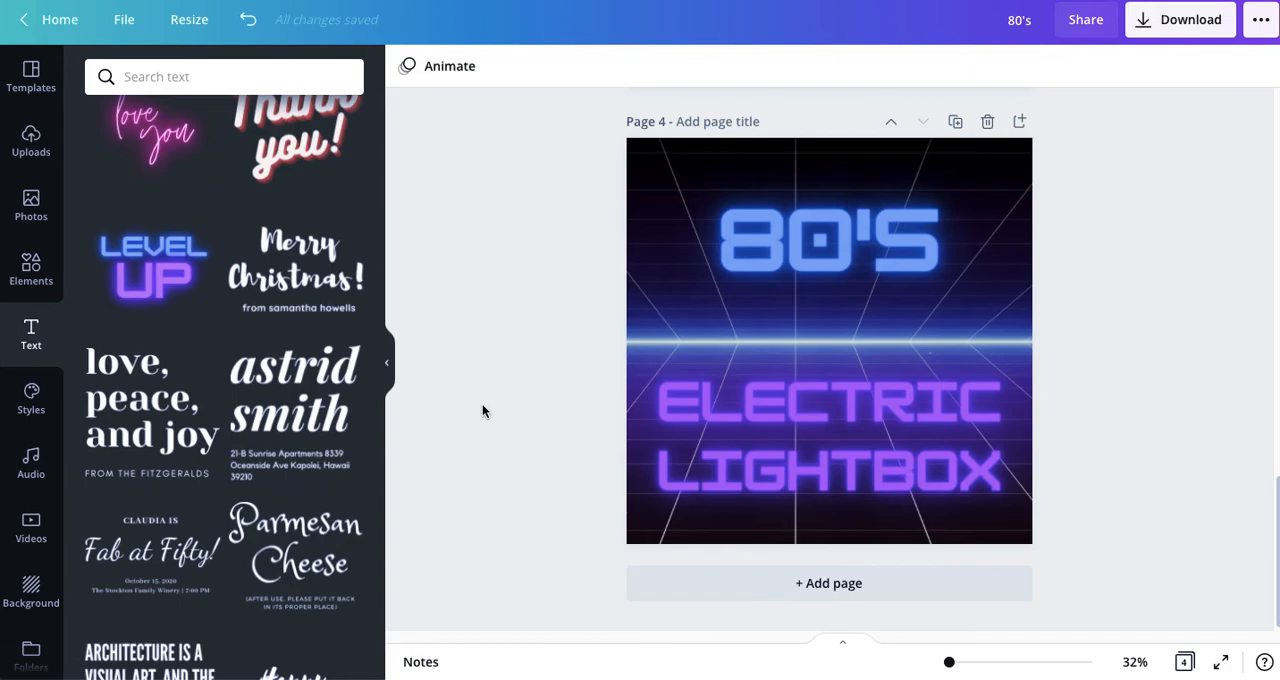
Step: Review the cover versions on all four pages of the design
scroll(482, 403, "up", 15)
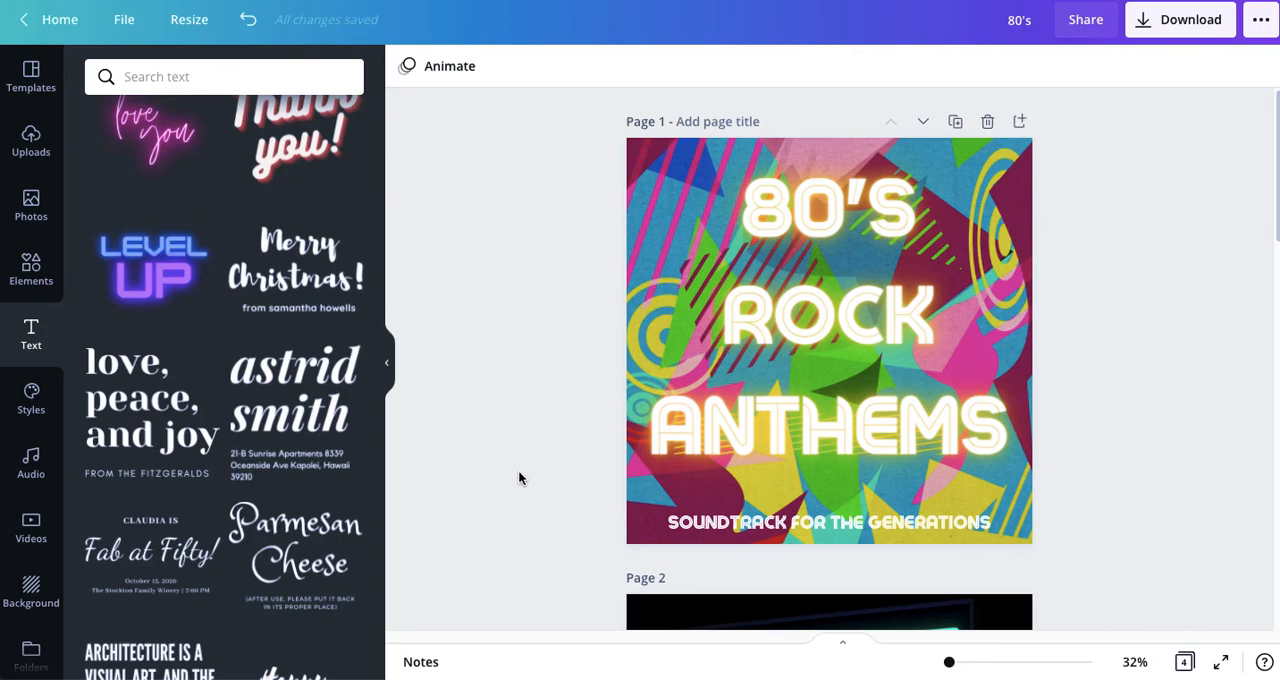
scroll(518, 477, "down", 5)
scroll(518, 477, "down", 7)
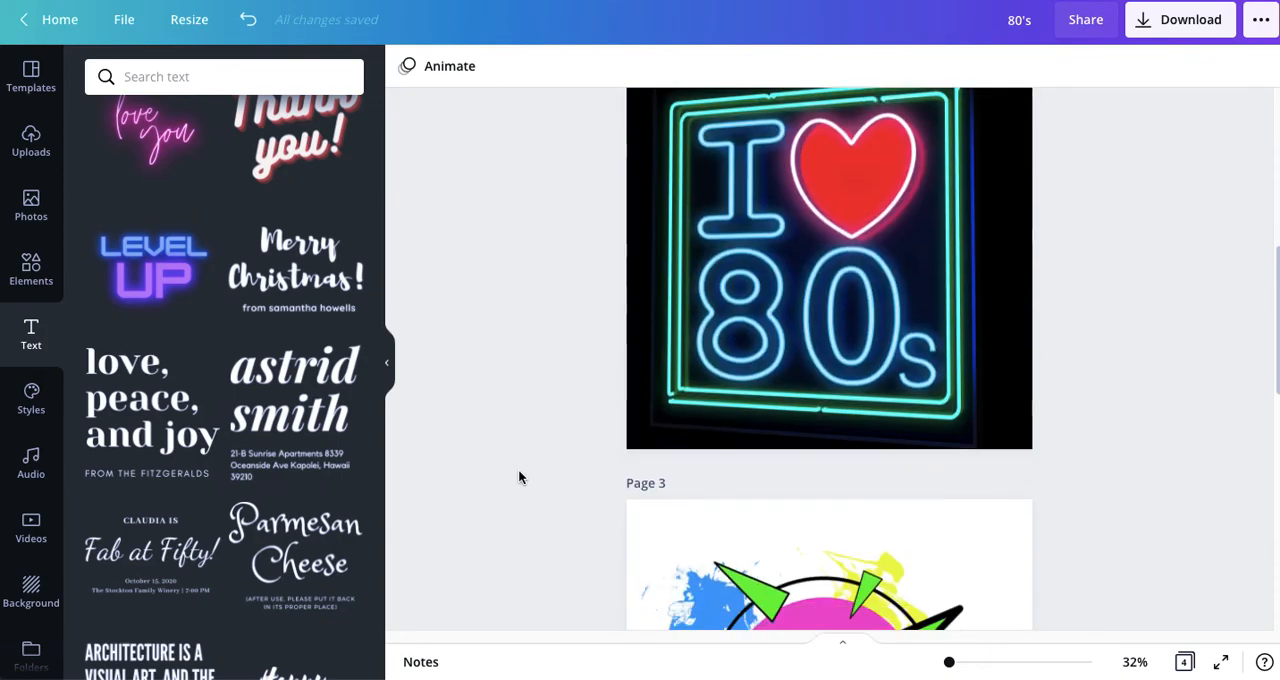
scroll(517, 468, "down", 2)
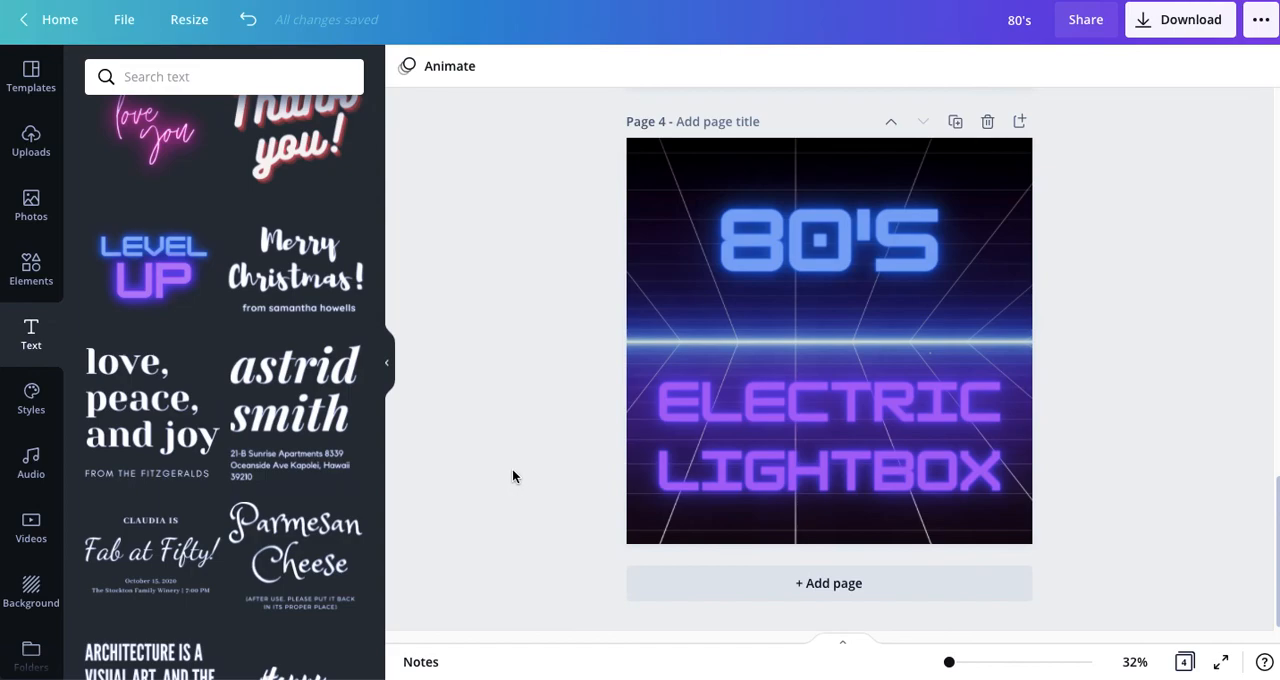
scroll(546, 466, "up", 5)
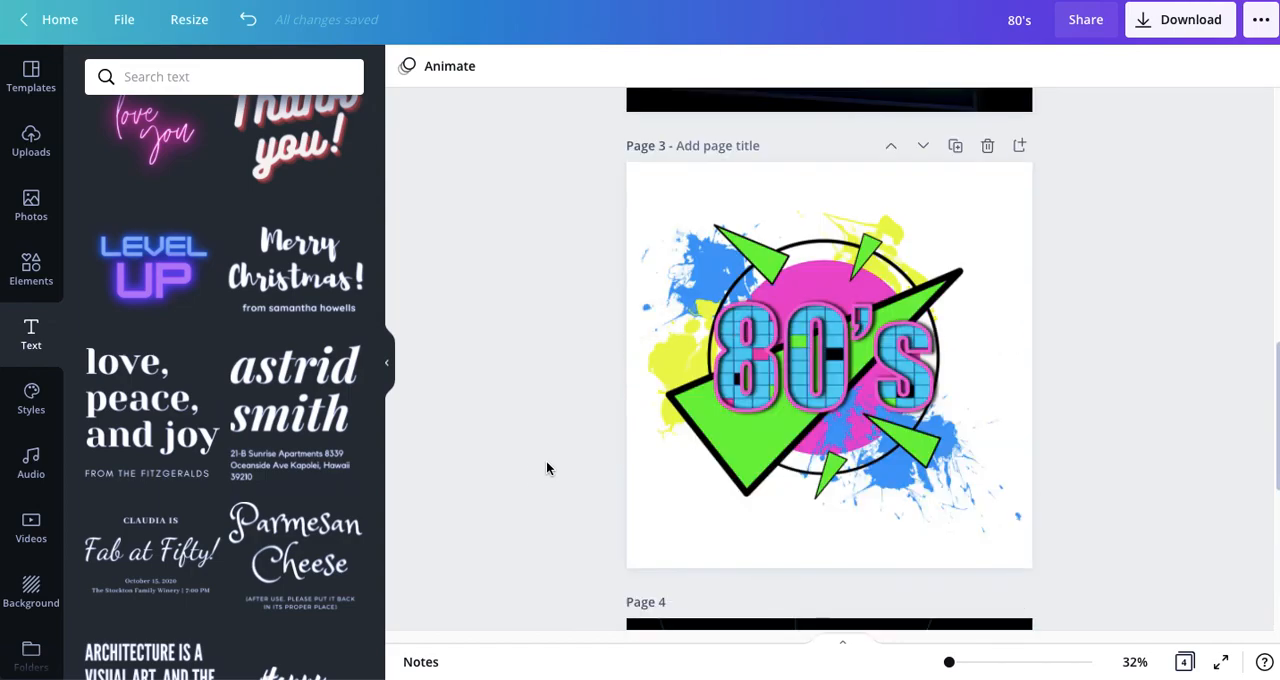
scroll(546, 467, "up", 1)
scroll(545, 468, "down", 3)
scroll(545, 468, "up", 10)
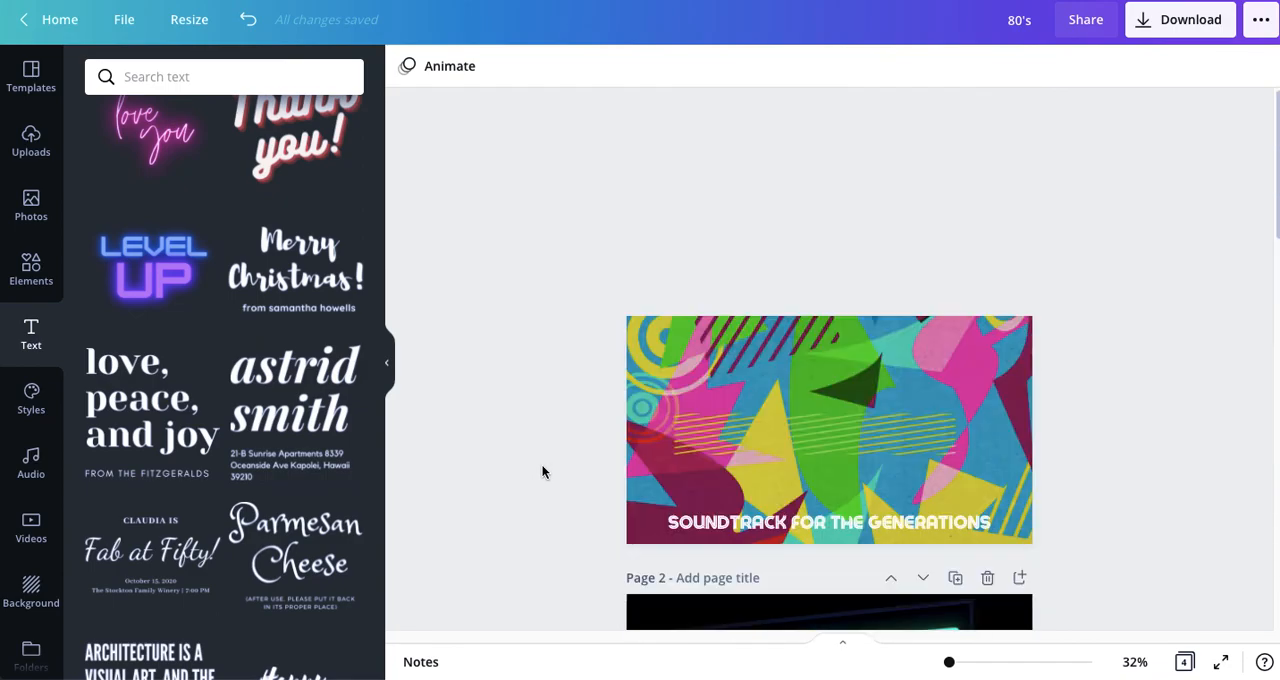